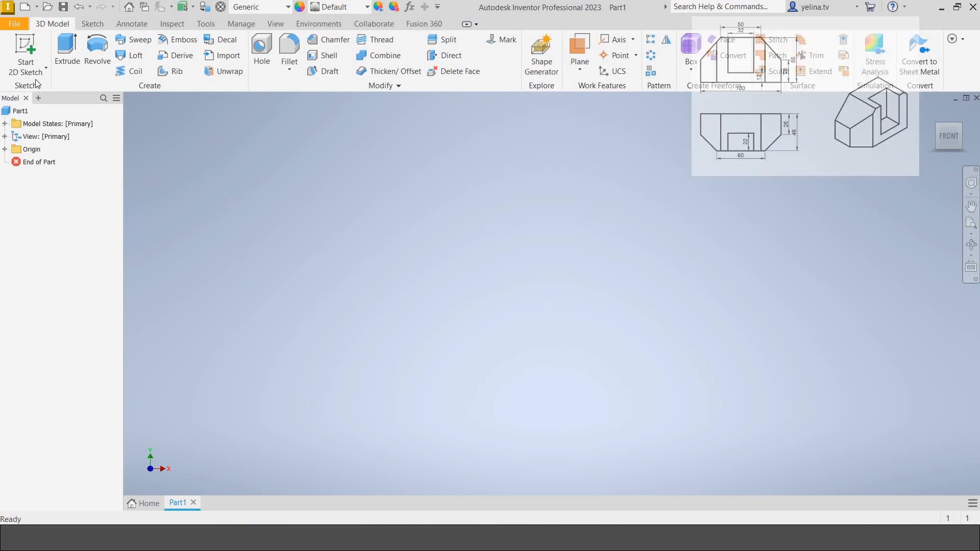
# Start a sketch on the front XY plane and draw a 46 mm vertical line up from the origin
pyautogui.click(29, 57)
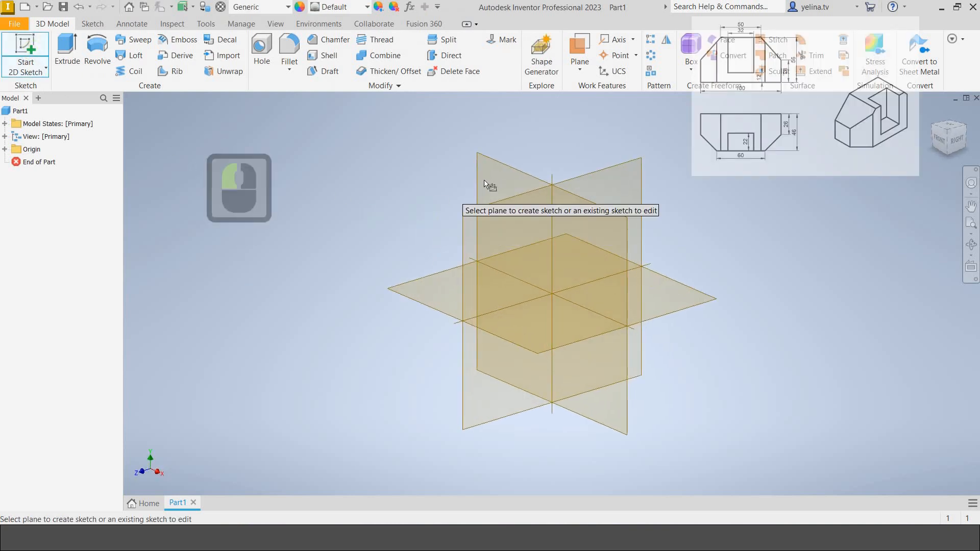
pyautogui.click(484, 181)
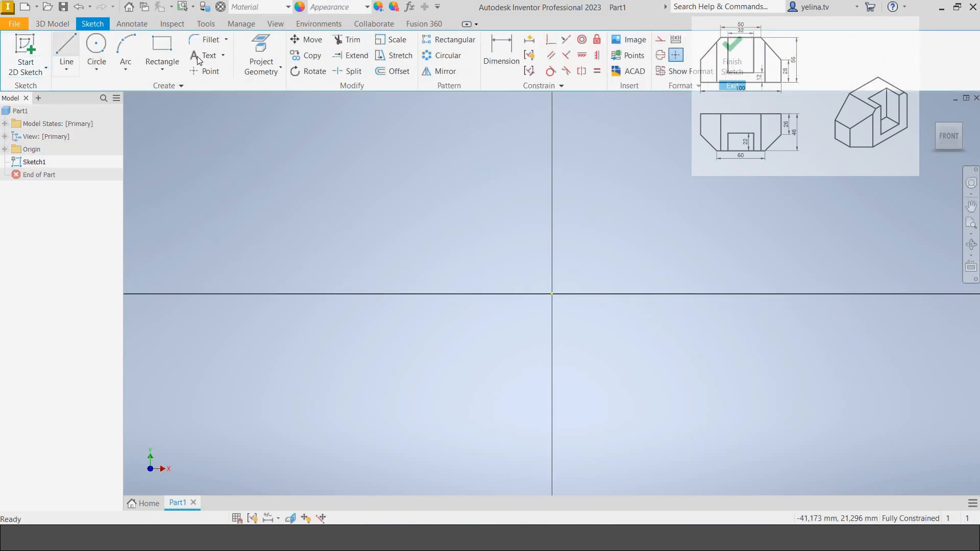
pyautogui.click(67, 51)
pyautogui.click(551, 294)
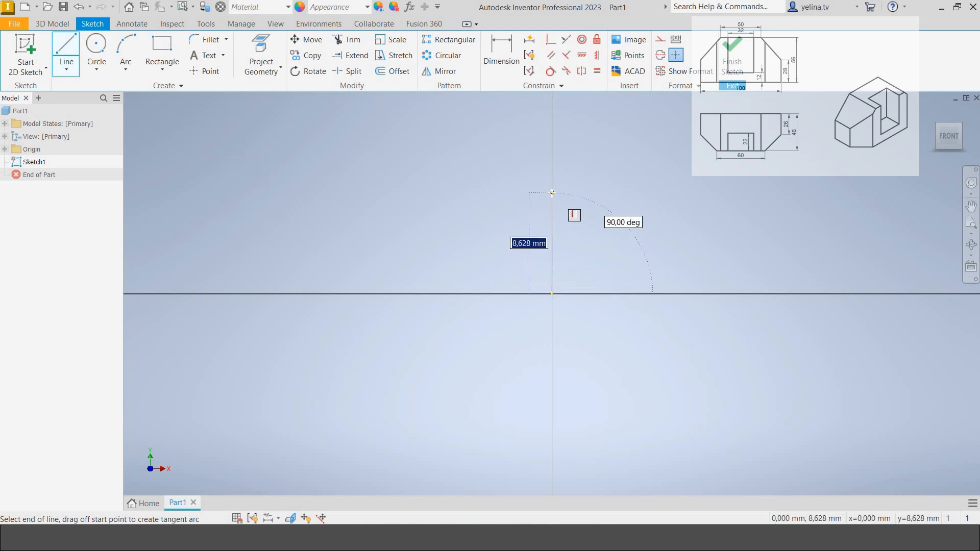
pyautogui.write('46')
pyautogui.press('Return')
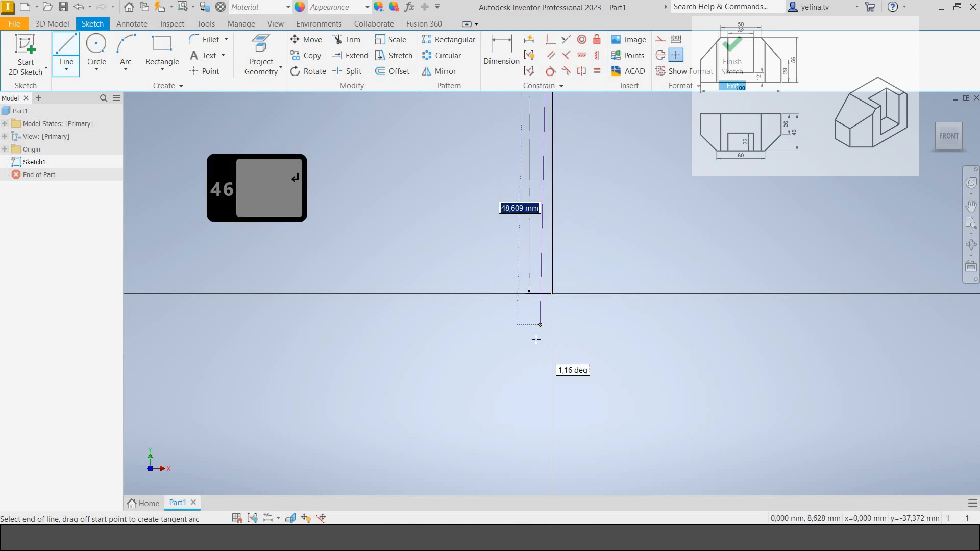
pyautogui.press('Escape')
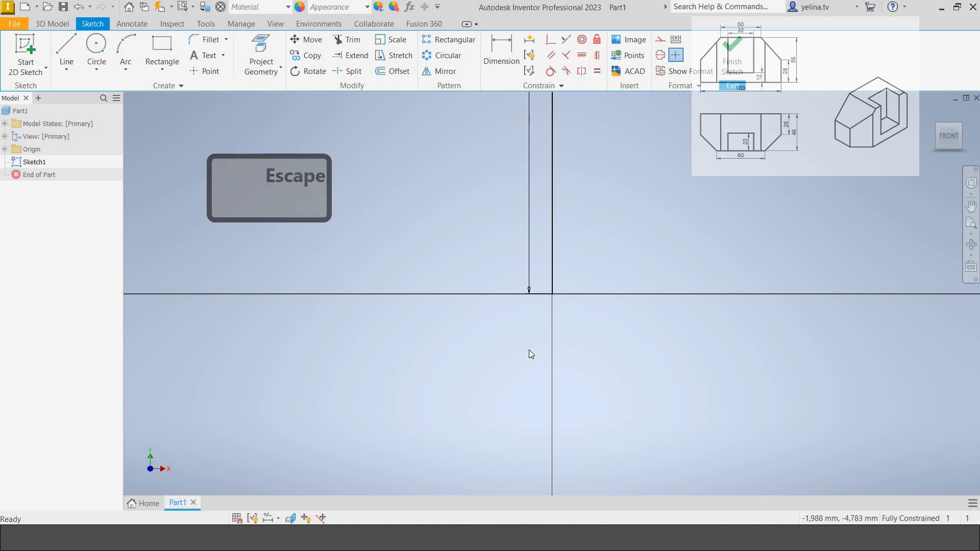
# Convert the 46 mm vertical line into a centerline
pyautogui.scroll(-3, 528, 350)
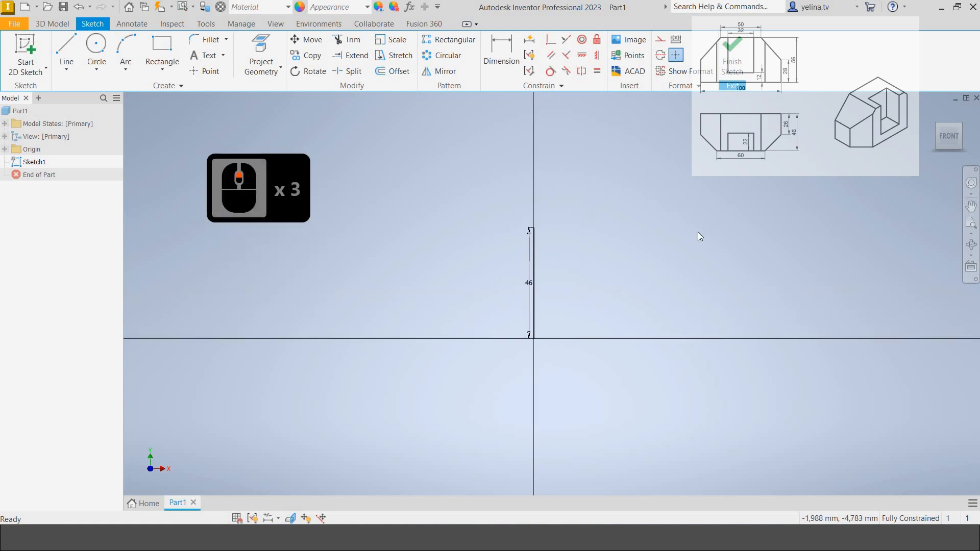
pyautogui.click(536, 249)
pyautogui.click(660, 54)
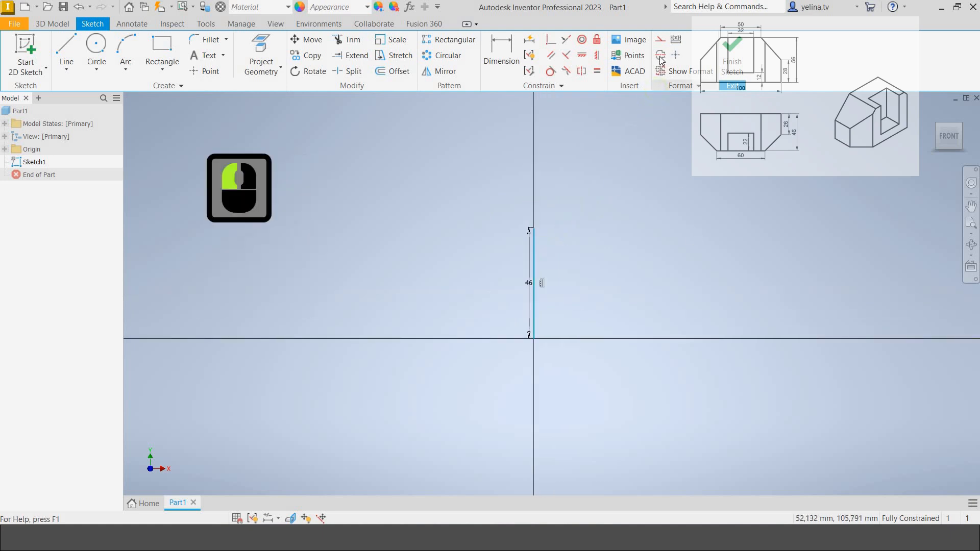
pyautogui.click(649, 183)
# Draw a 50 mm horizontal line rightward from the centerline's upper end, followed by a 26 mm vertical line downward
pyautogui.click(65, 52)
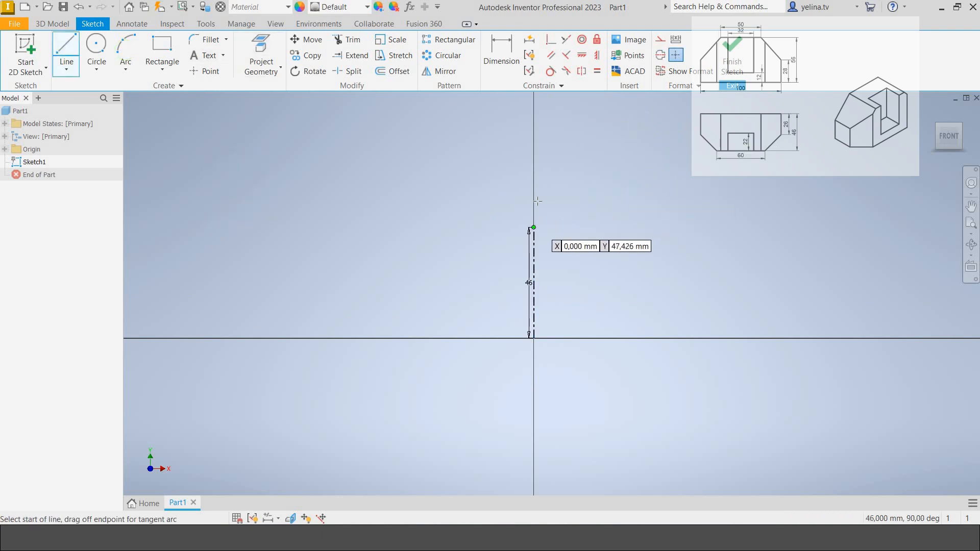
pyautogui.scroll(-2, 534, 204)
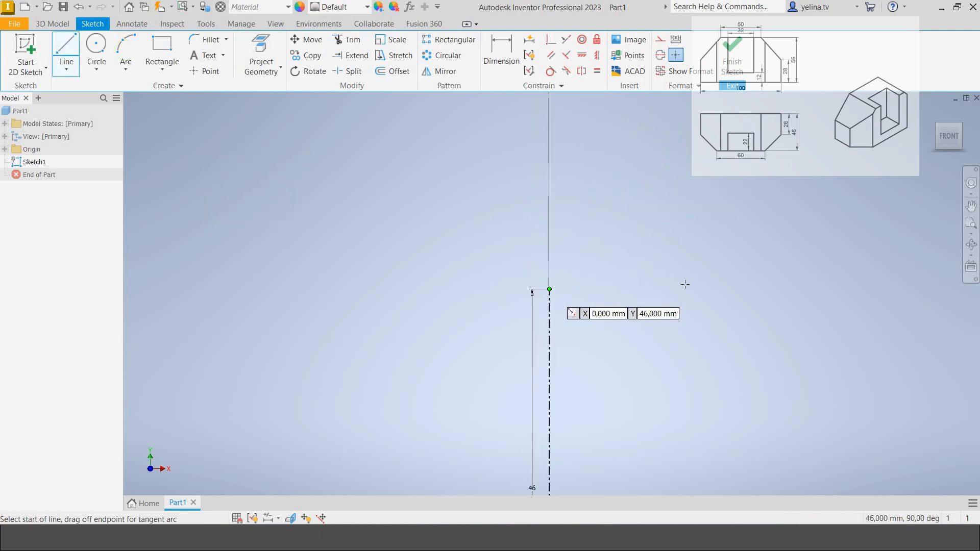
pyautogui.click(549, 289)
pyautogui.write('50')
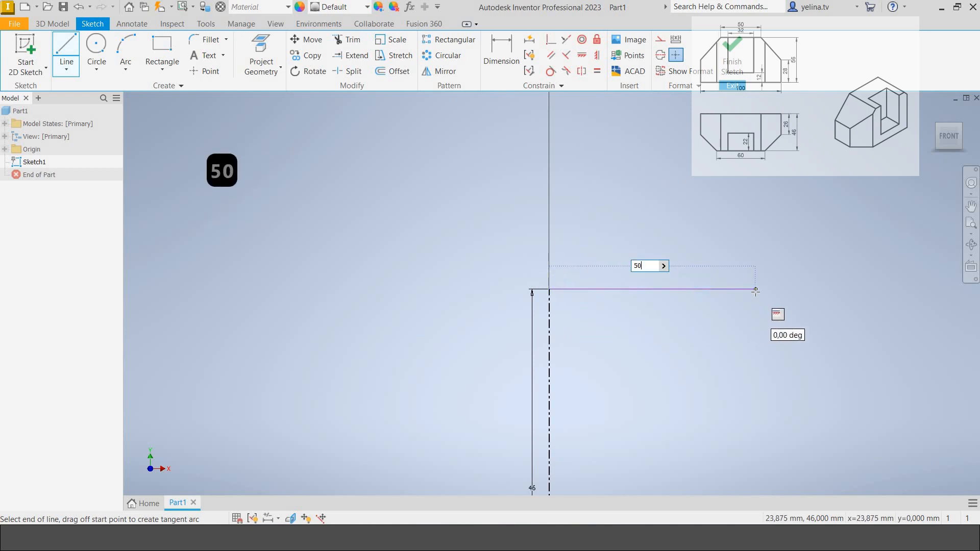
pyautogui.press('Return')
pyautogui.moveTo(786, 322); pyautogui.dragTo(515, 284, button='middle')
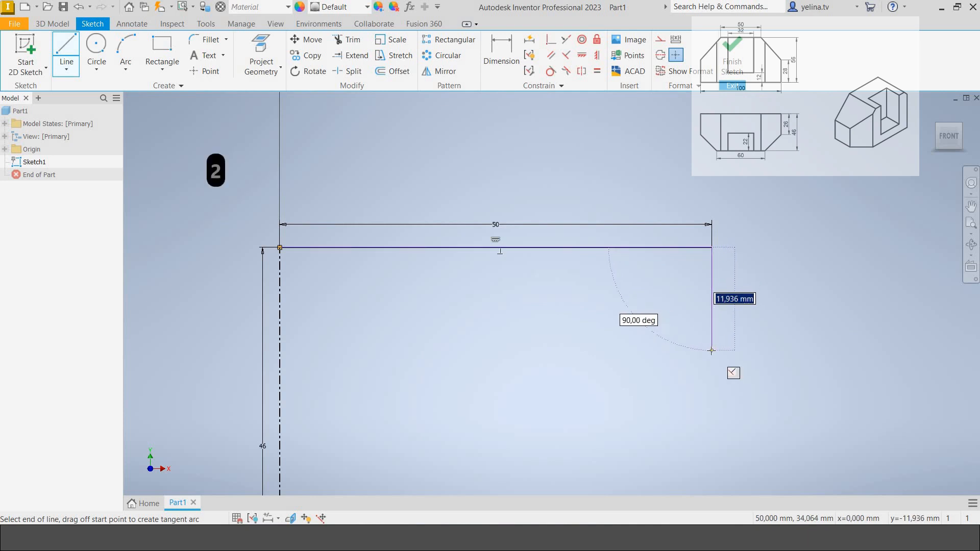
pyautogui.press('Return')
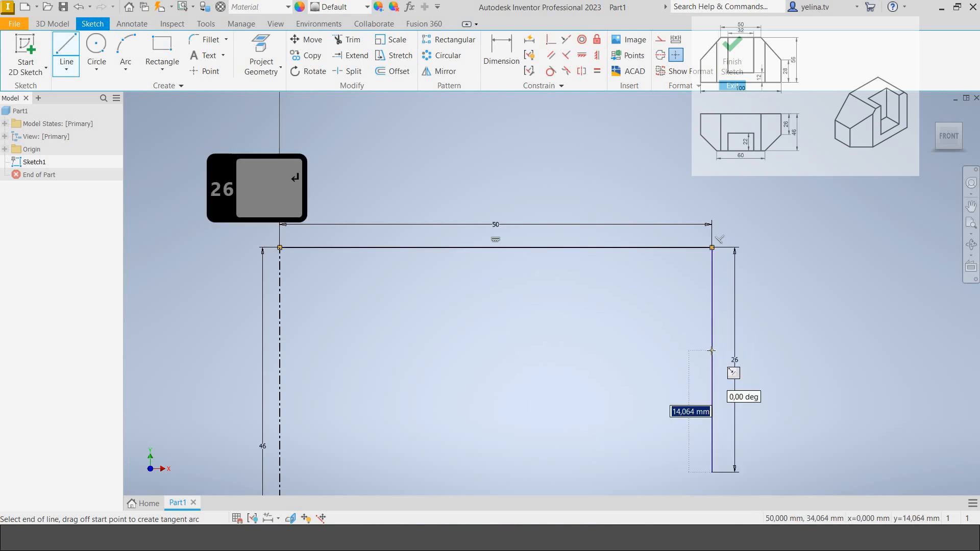
pyautogui.press('Escape')
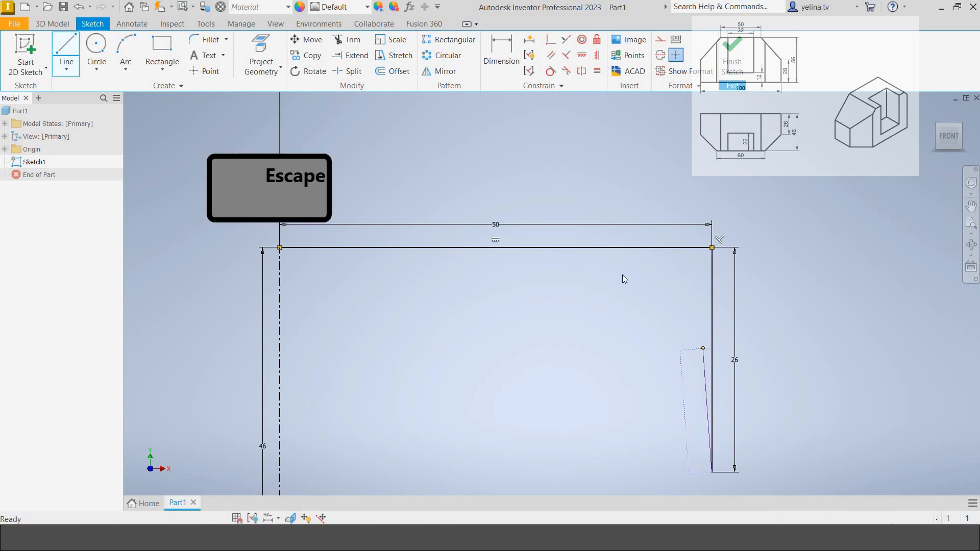
# Draw a 30 mm horizontal line from the origin and connect it with a slanted line to the 26 mm line's lower end
pyautogui.middleClick(620, 275)
pyautogui.middleClick(620, 275)
pyautogui.scroll(-4, 618, 277)
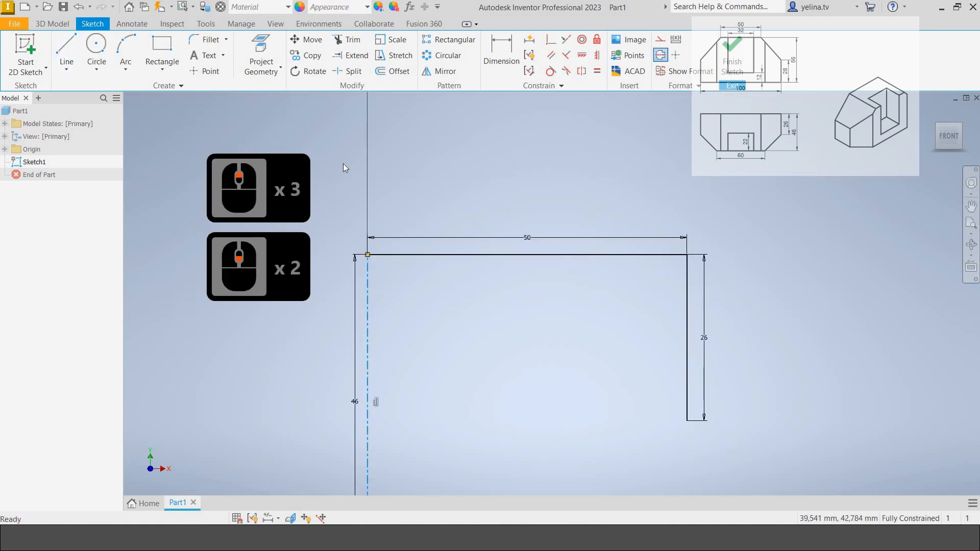
pyautogui.click(66, 50)
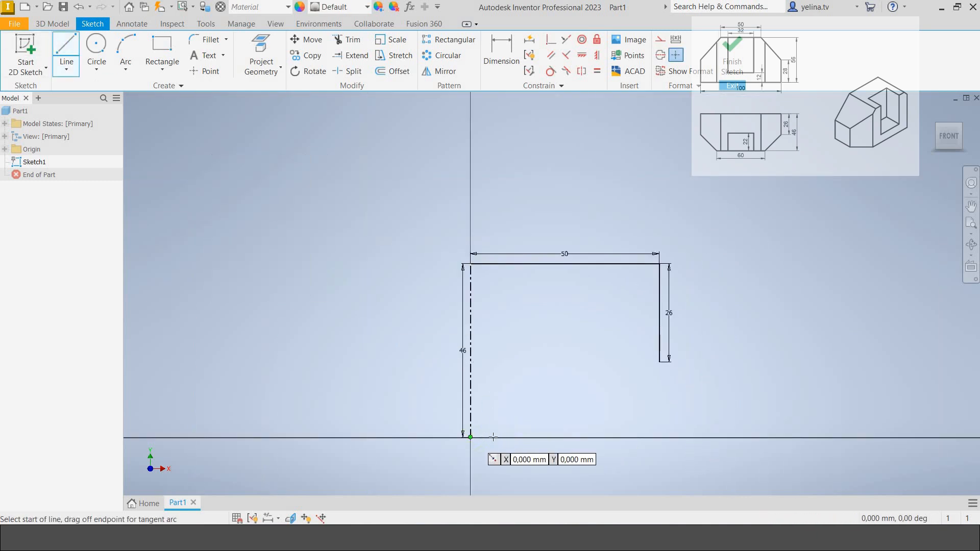
pyautogui.click(470, 437)
pyautogui.write('30')
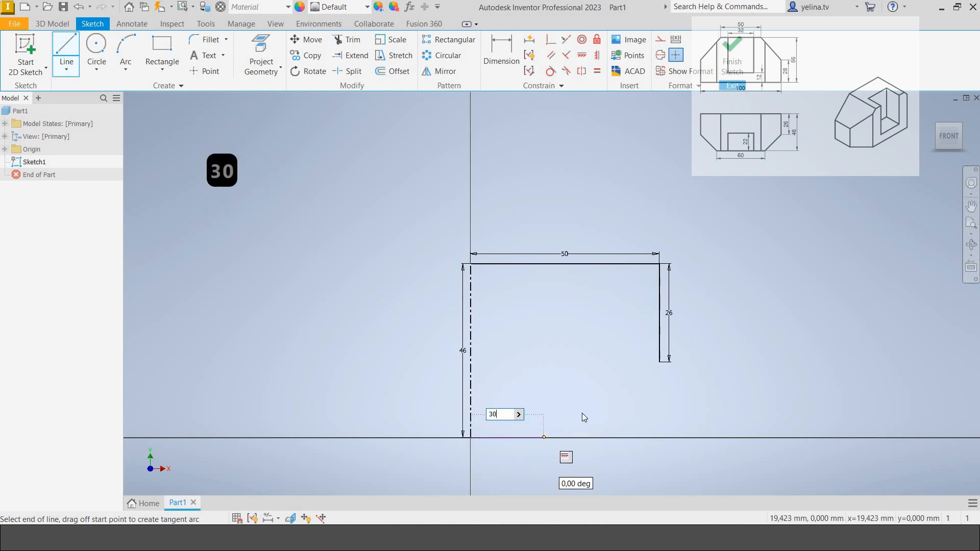
pyautogui.press('Return')
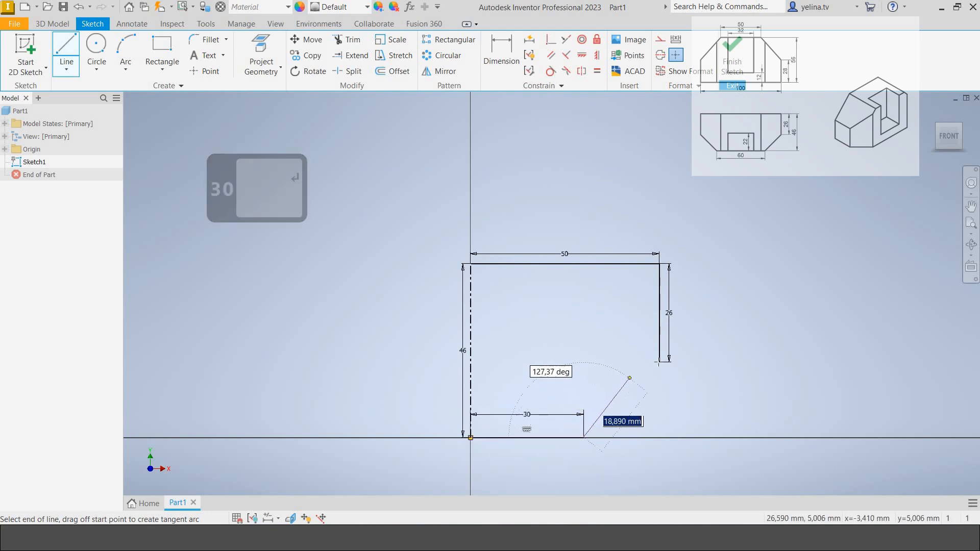
pyautogui.click(680, 394)
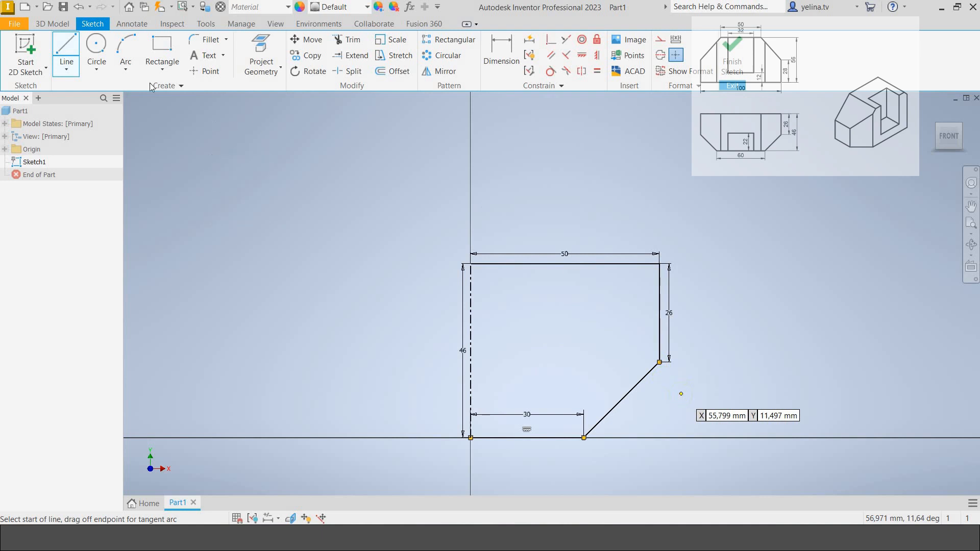
pyautogui.press('Escape')
# Sketch an inner corner with a horizontal line about 16 mm long and a vertical line about 23 mm down to the base line
pyautogui.press('l')
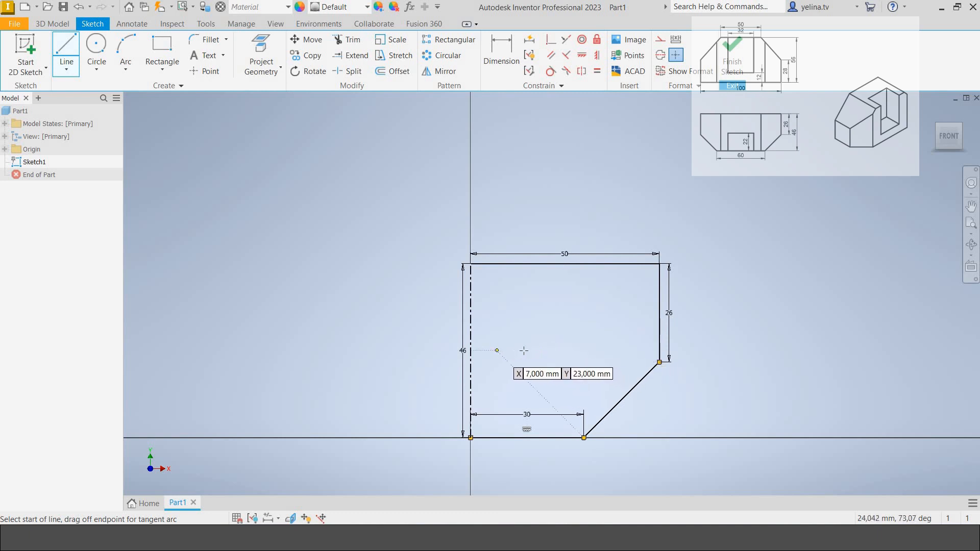
pyautogui.click(497, 350)
pyautogui.click(558, 350)
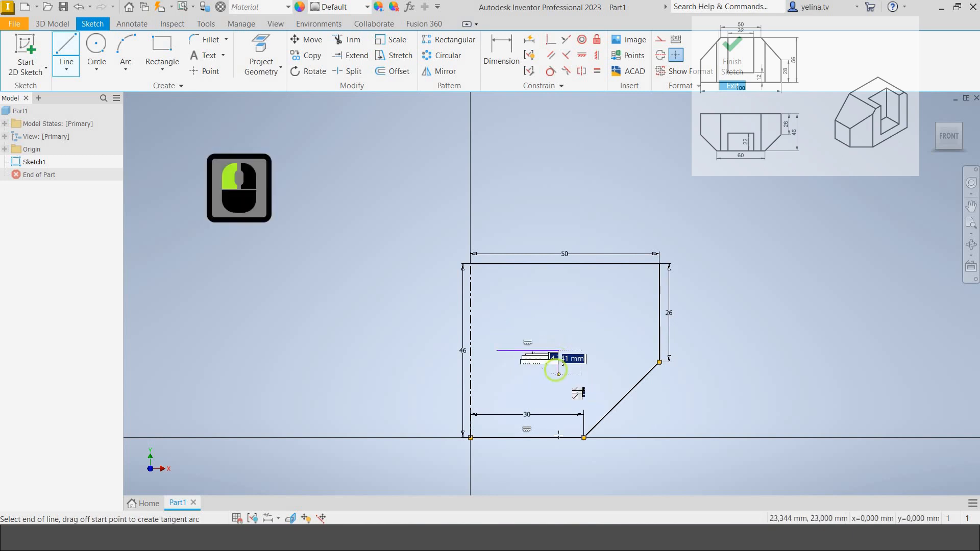
pyautogui.doubleClick(558, 437)
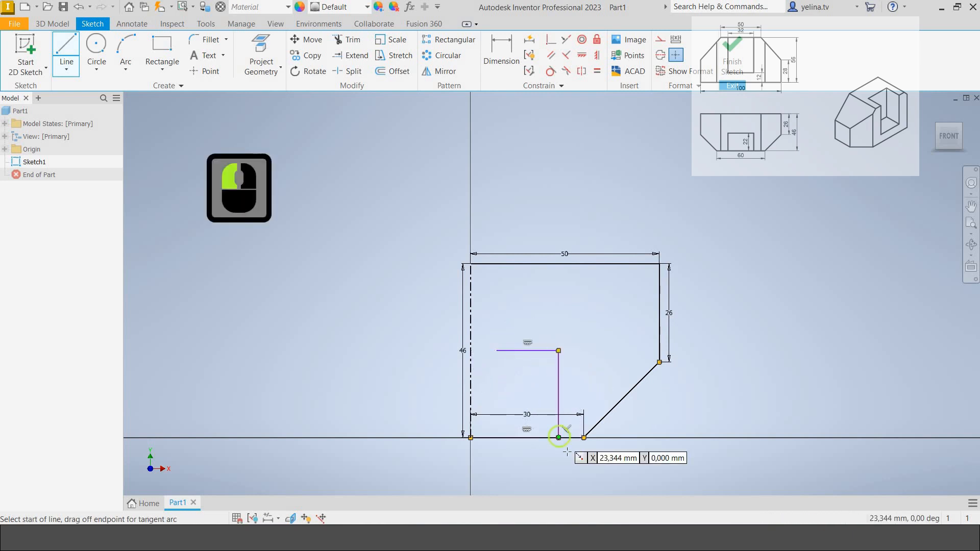
# Dimension the inner vertical line's height as 22 mm
pyautogui.click(510, 77)
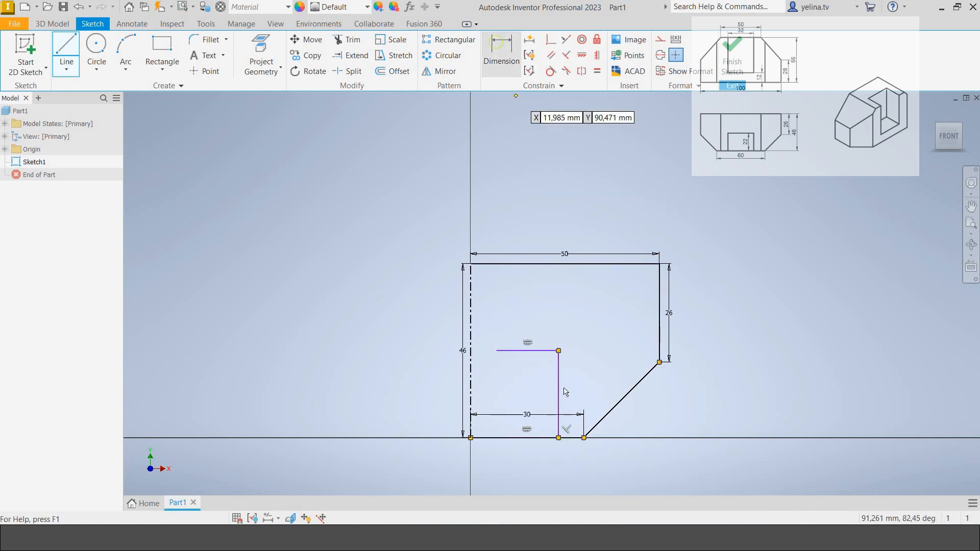
pyautogui.click(558, 385)
pyautogui.doubleClick(544, 393)
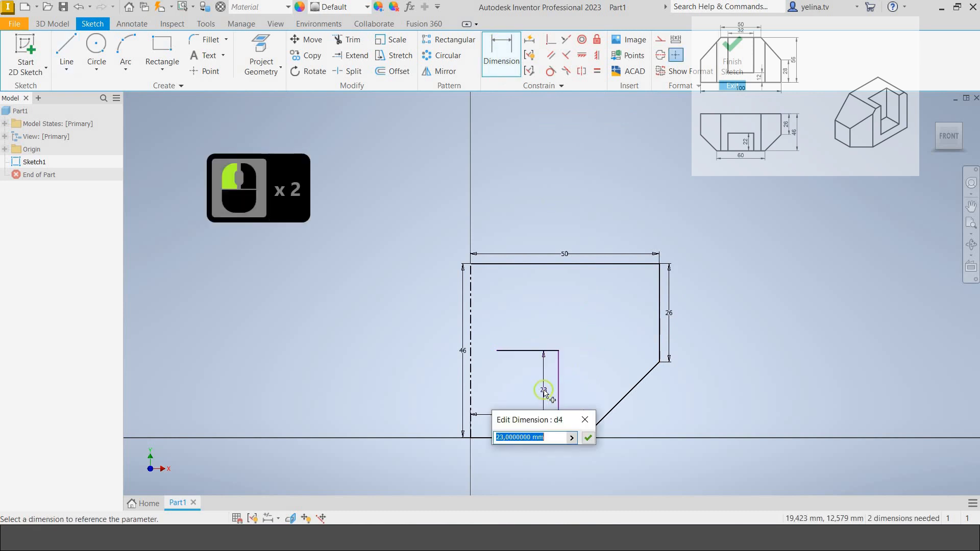
pyautogui.write('22')
pyautogui.press('Return')
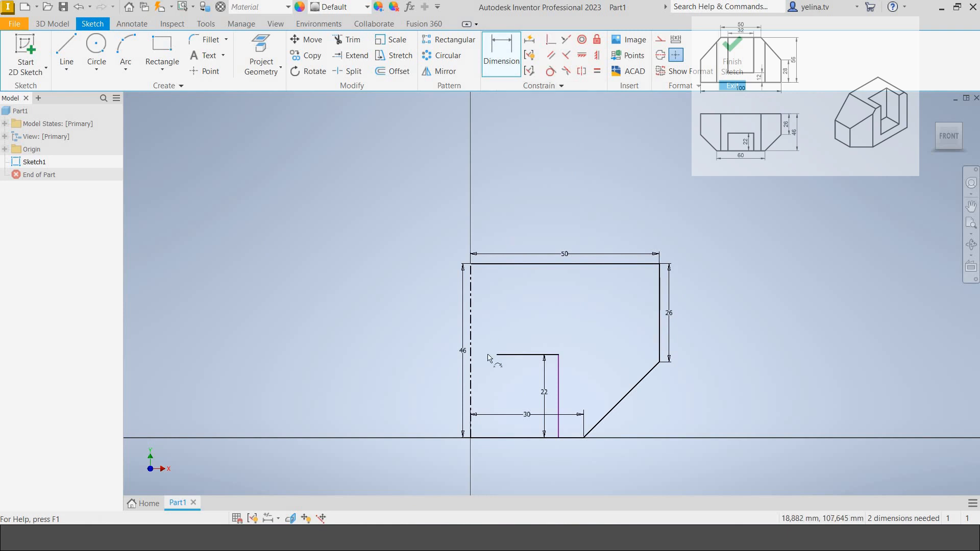
# Make the inner horizontal line's free left endpoint coincident with the centerline
pyautogui.click(552, 41)
pyautogui.click(492, 356)
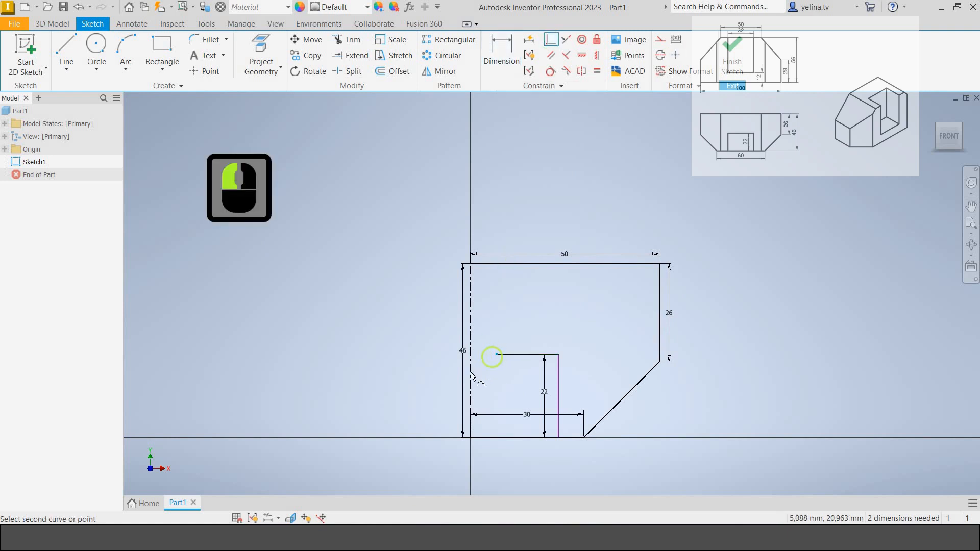
pyautogui.click(471, 364)
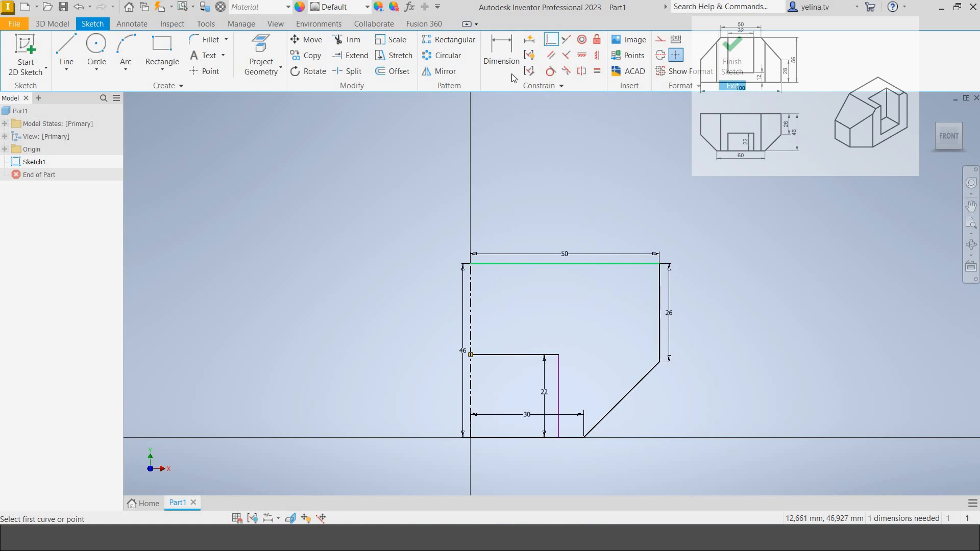
# Add a 32 mm diameter dimension between the inner vertical line and the centerline
pyautogui.click(503, 51)
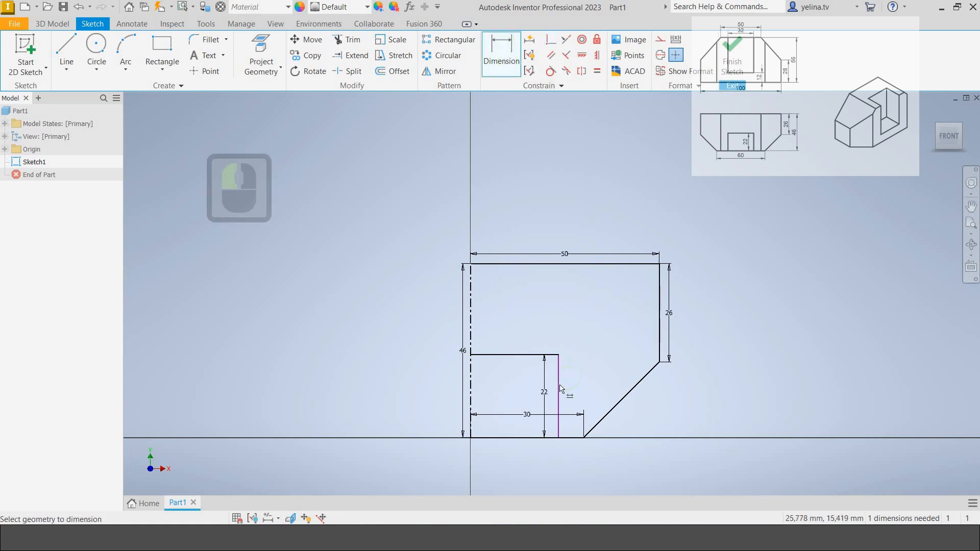
pyautogui.click(490, 385)
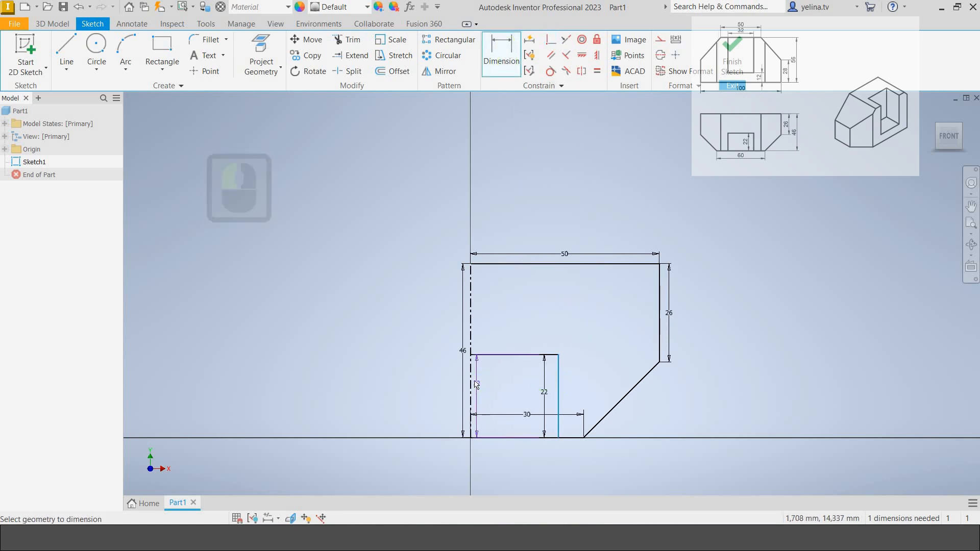
pyautogui.click(487, 341)
pyautogui.click(489, 329)
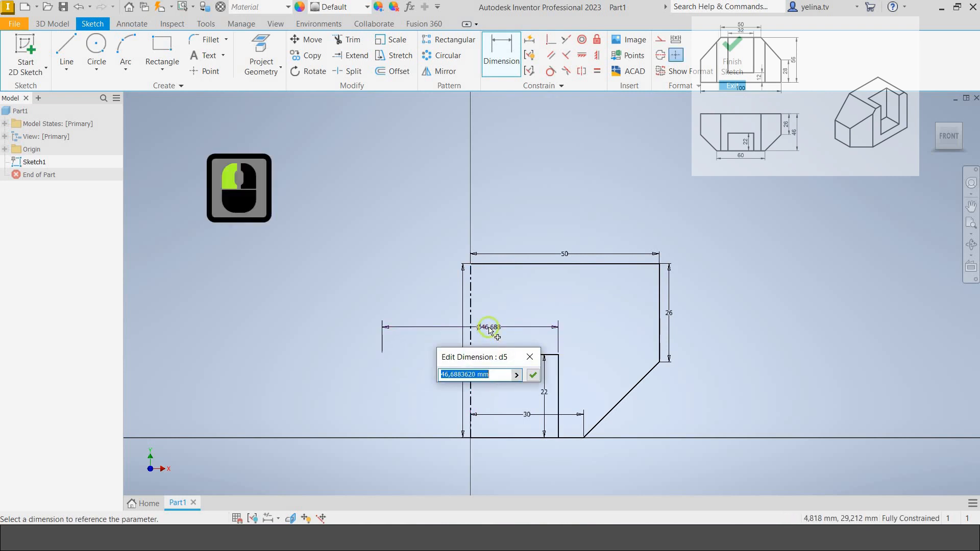
pyautogui.write('32')
pyautogui.press('Return')
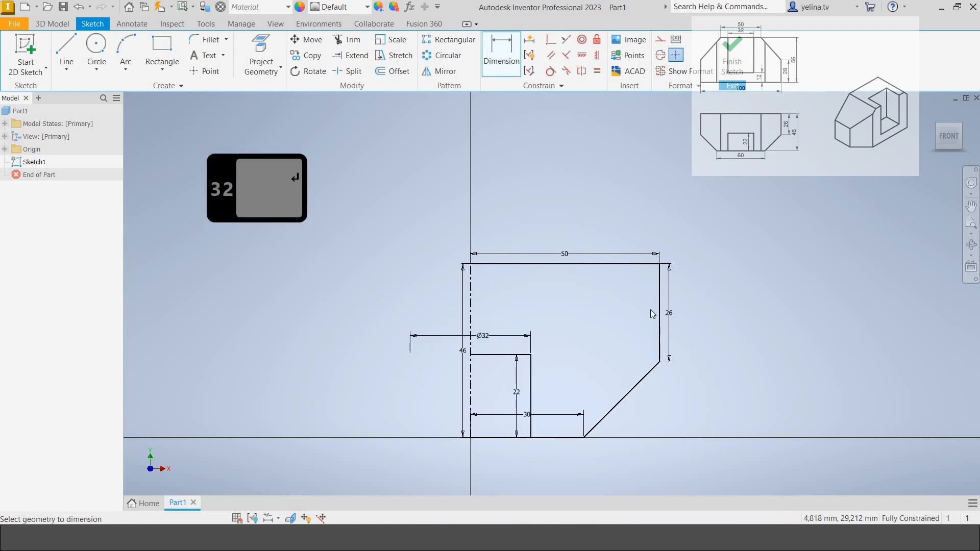
# Mirror the solid outline of the half profile, including the inner corner lines, about the vertical centerline
pyautogui.click(436, 75)
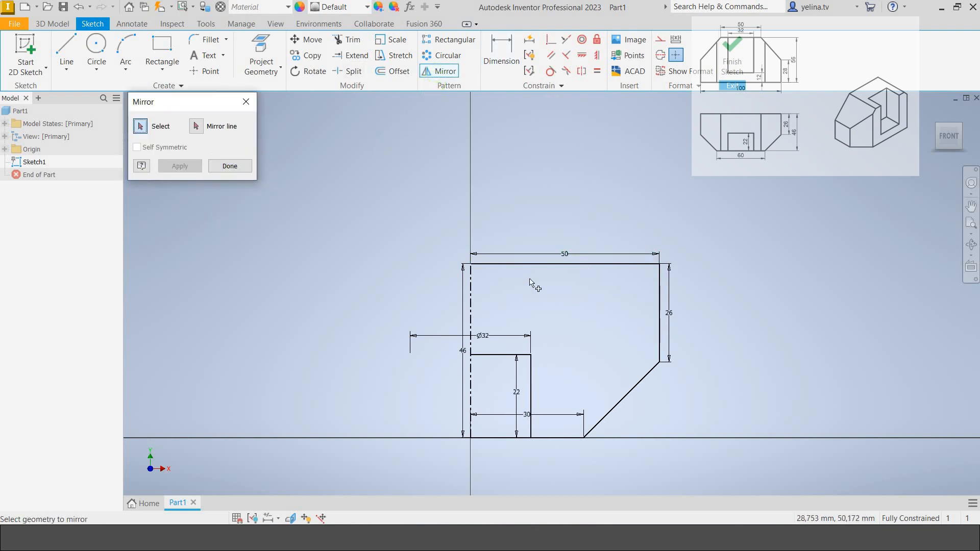
pyautogui.click(552, 341)
pyautogui.moveTo(672, 420)
pyautogui.mouseDown()
pyautogui.moveTo(534, 360)
pyautogui.moveTo(499, 250)
pyautogui.mouseUp()
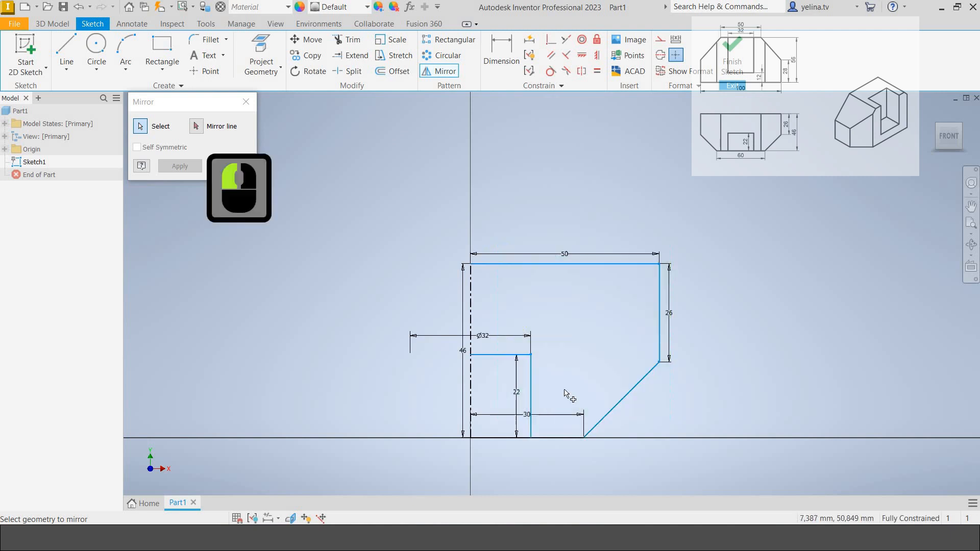
pyautogui.click(773, 390)
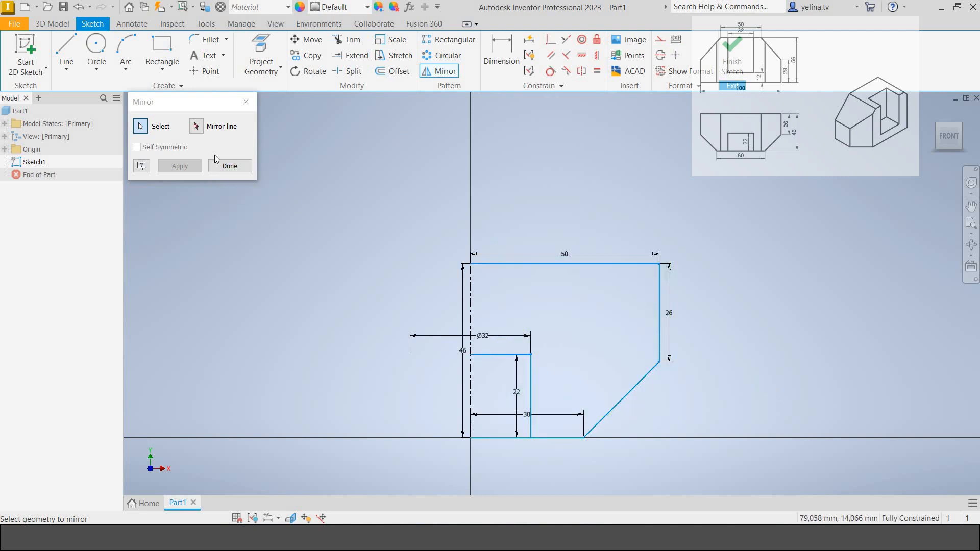
pyautogui.click(467, 278)
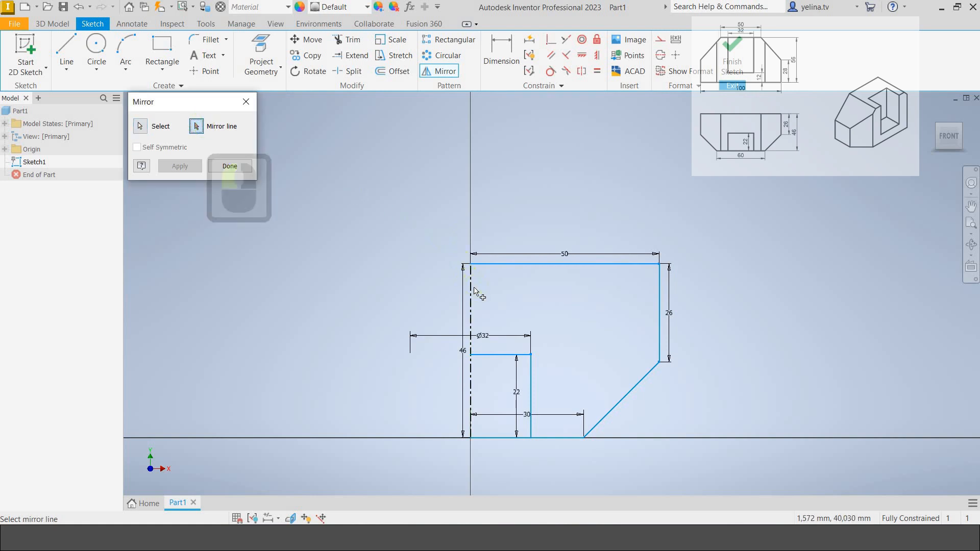
pyautogui.click(177, 166)
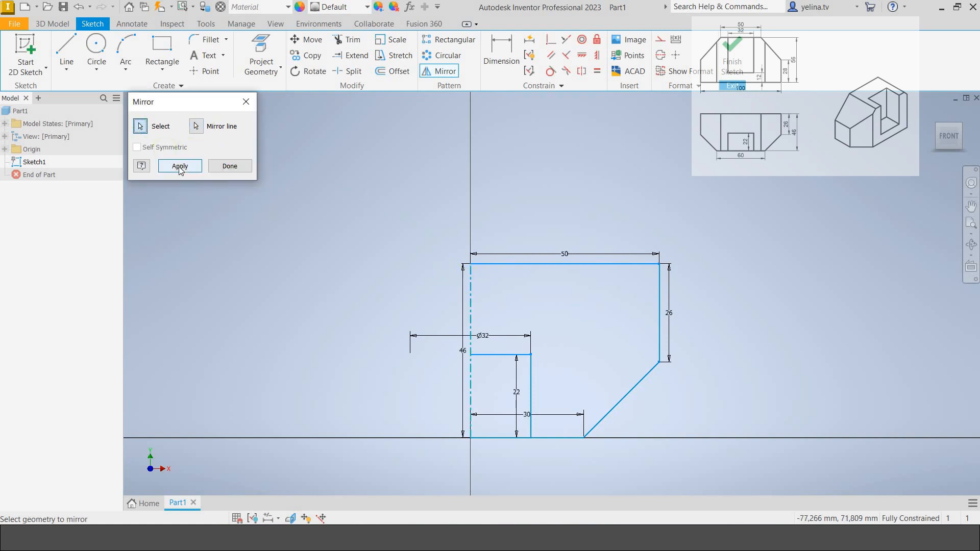
pyautogui.click(180, 167)
pyautogui.click(223, 165)
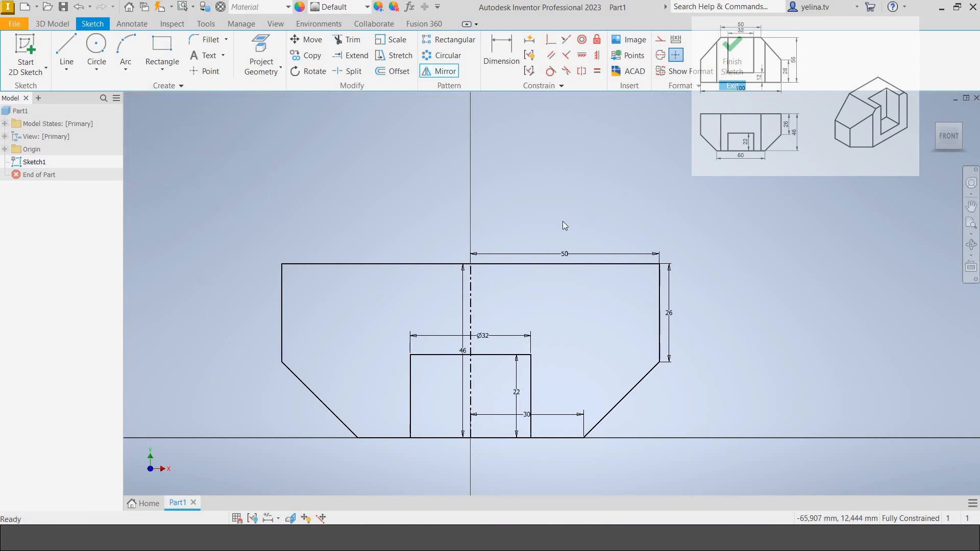
# Finish the sketch and extrude both halves of the inner rectangle 12 mm
pyautogui.click(732, 56)
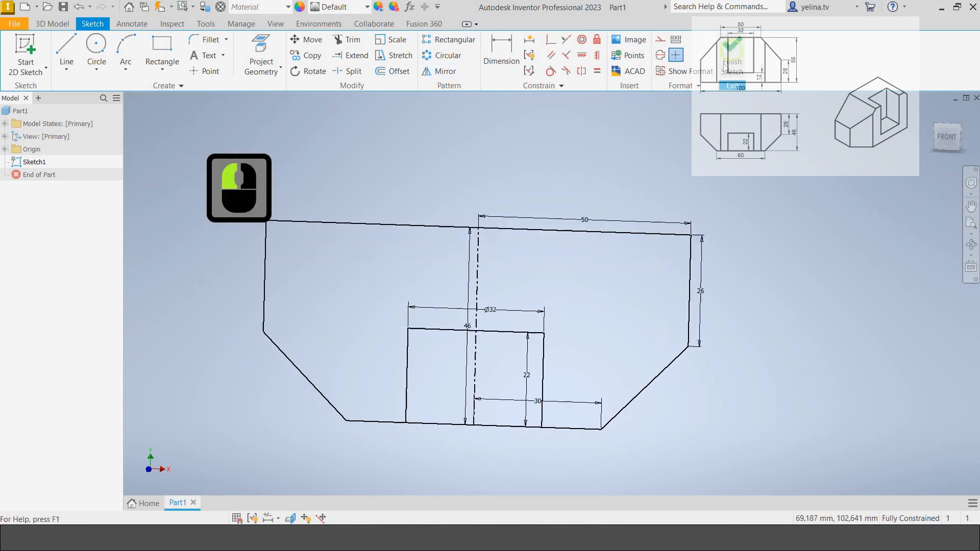
pyautogui.middleClick(536, 432)
pyautogui.middleClick(536, 431)
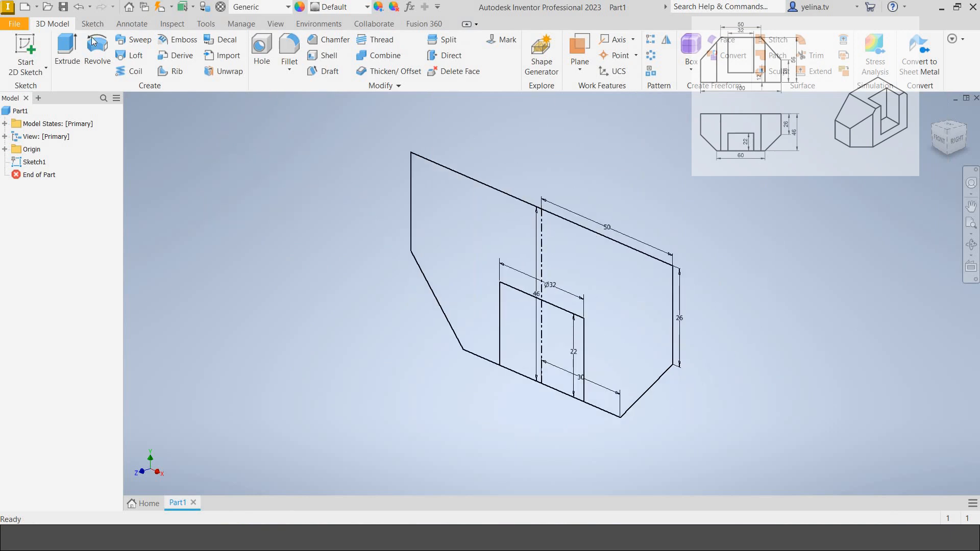
pyautogui.click(69, 47)
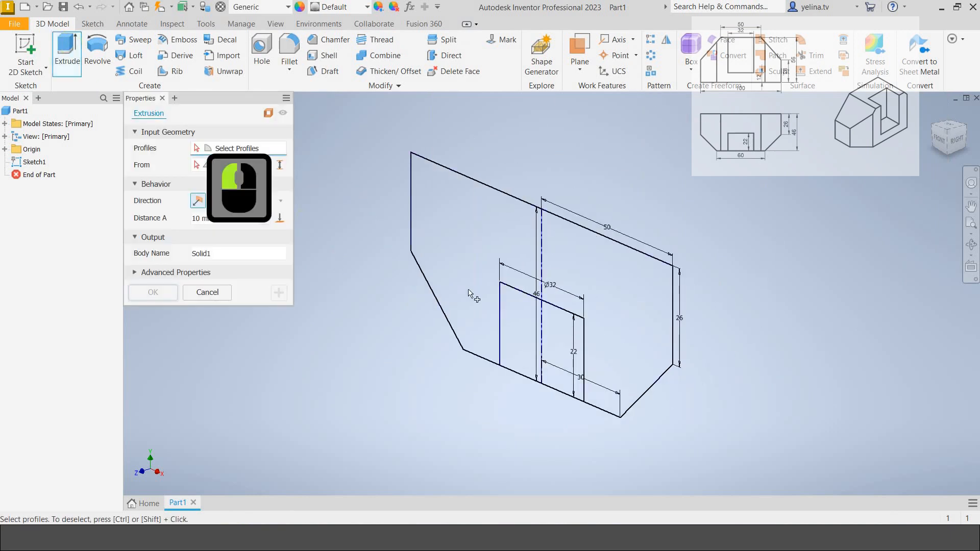
pyautogui.click(514, 314)
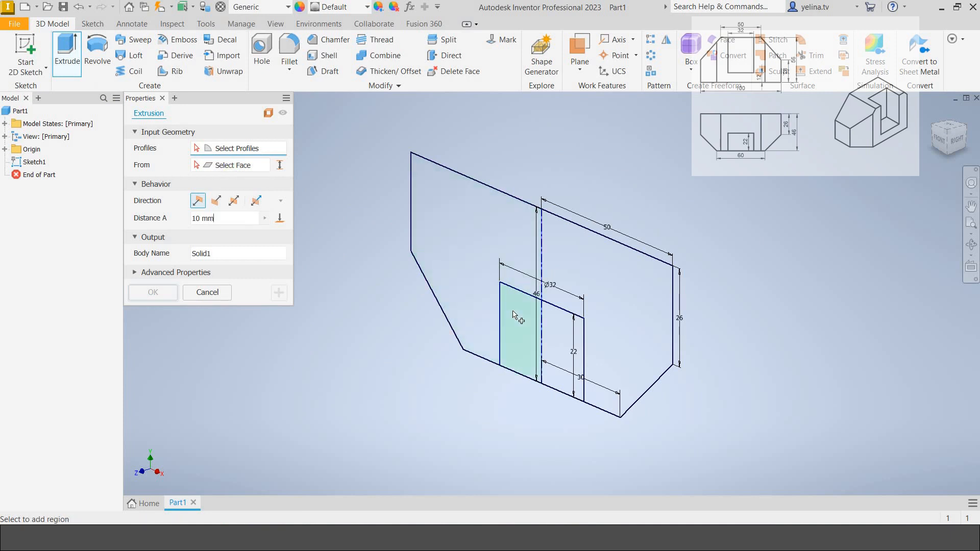
pyautogui.click(552, 330)
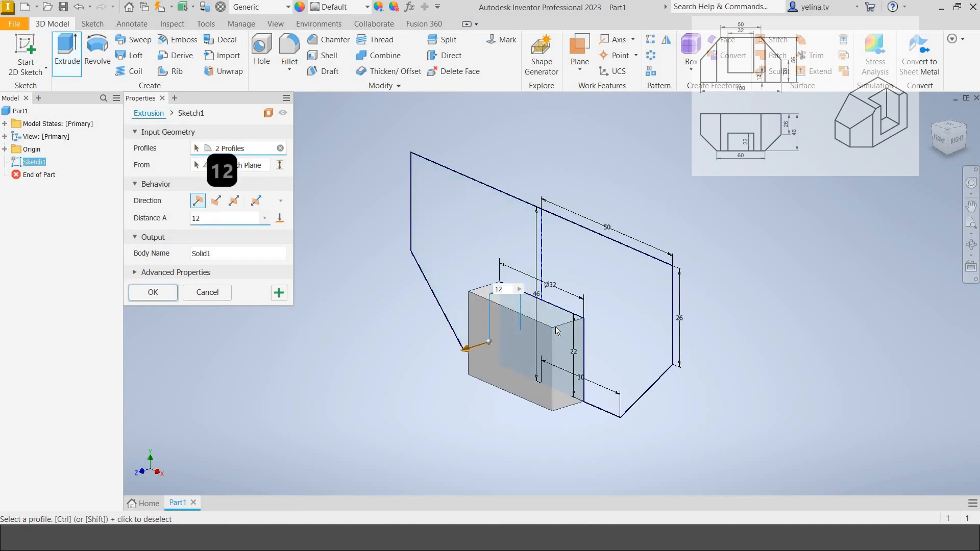
pyautogui.press('Return')
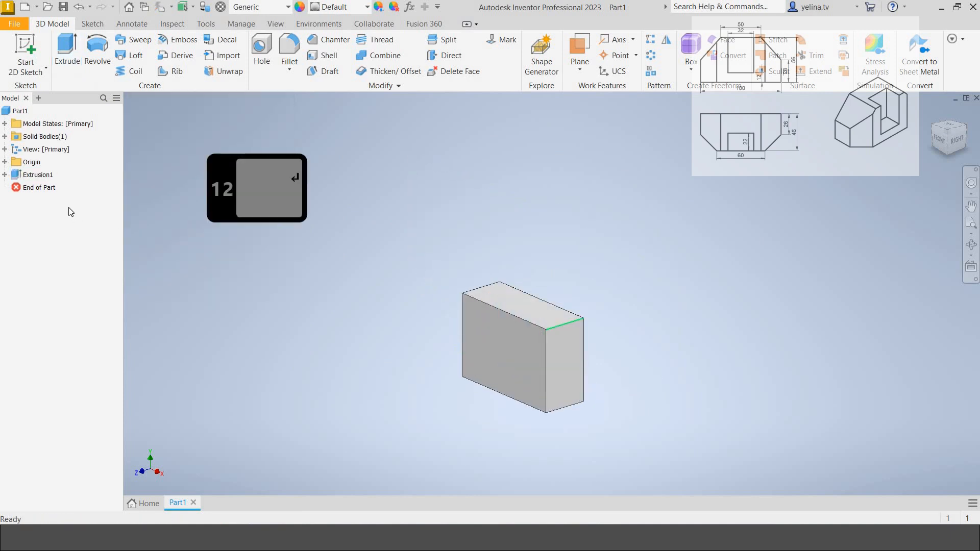
# Make the profile sketch nested under the first extrusion visible again
pyautogui.click(31, 176)
pyautogui.rightClick(30, 174)
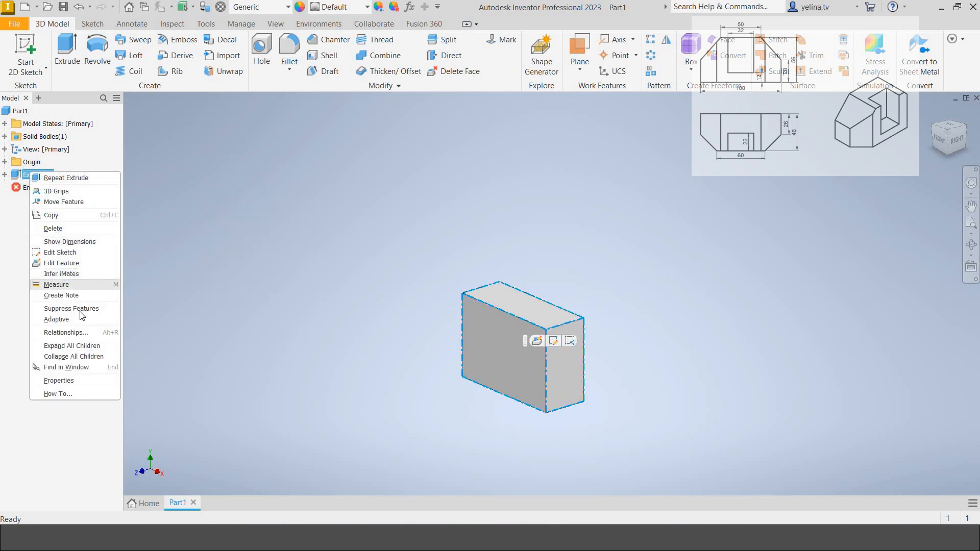
pyautogui.click(7, 175)
pyautogui.doubleClick(47, 187)
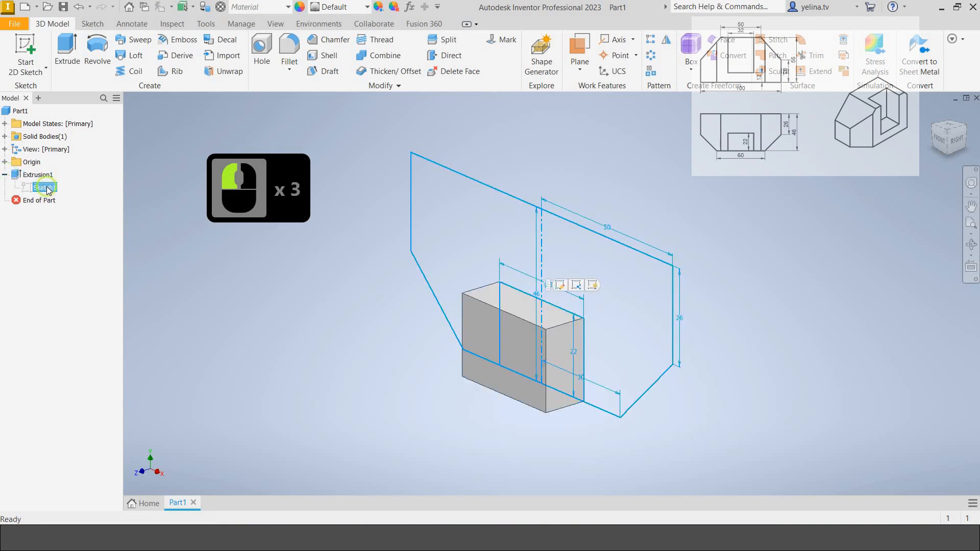
pyautogui.rightClick(47, 187)
pyautogui.click(203, 324)
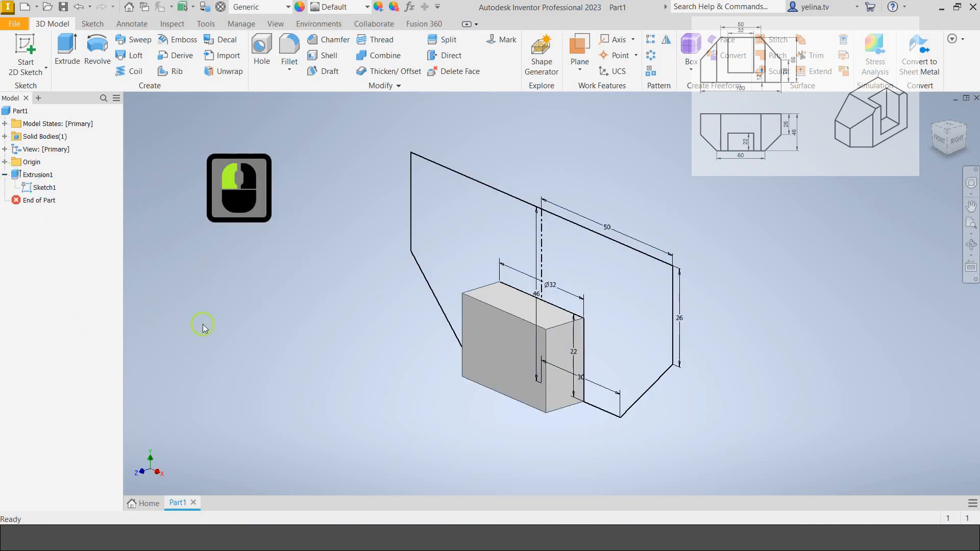
# Extrude both outer regions of the profile around the inner rectangle 56 mm, joined to the existing solid
pyautogui.click(67, 51)
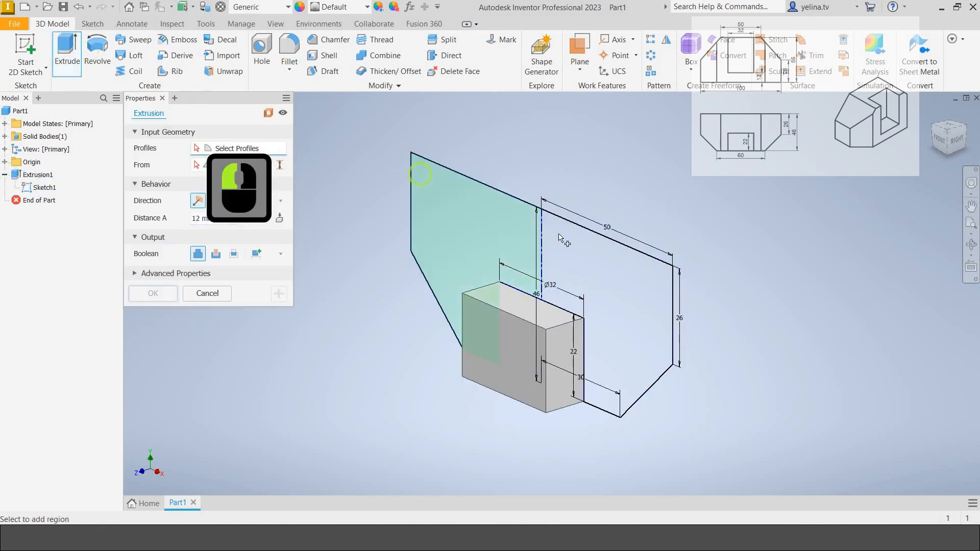
pyautogui.click(587, 256)
pyautogui.click(588, 258)
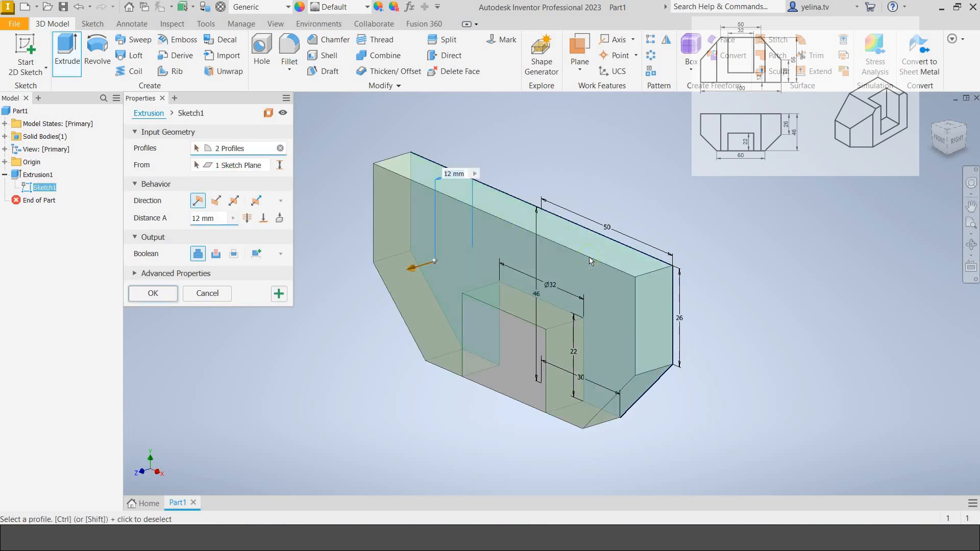
pyautogui.write('56')
pyautogui.press('Return')
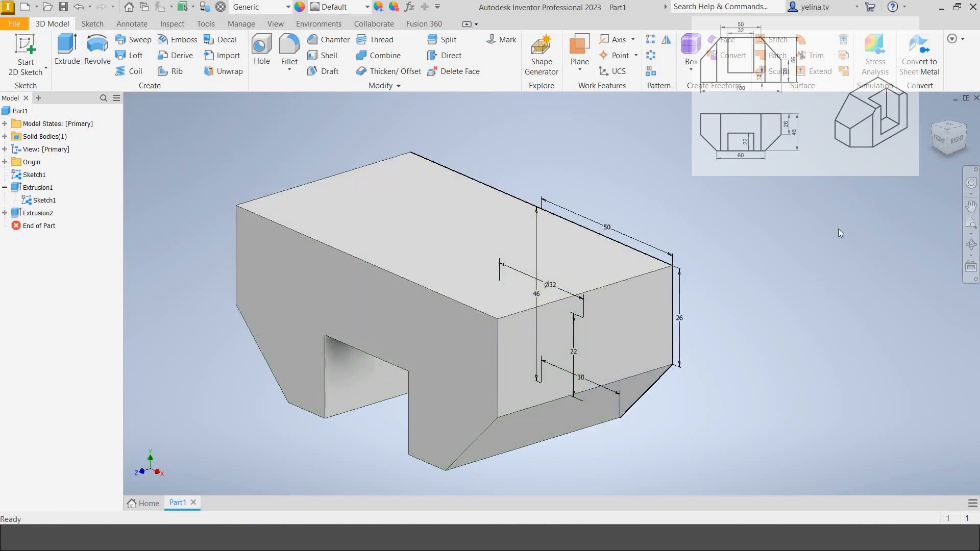
# Redefine the upright bottom view, with the slot opening facing up, as Front and show the part isometrically from the top-left-front corner
pyautogui.keyDown('shift'); pyautogui.moveTo(759, 358); pyautogui.dragTo(937, 151, button='middle'); pyautogui.keyUp('shift')
pyautogui.click(951, 150)
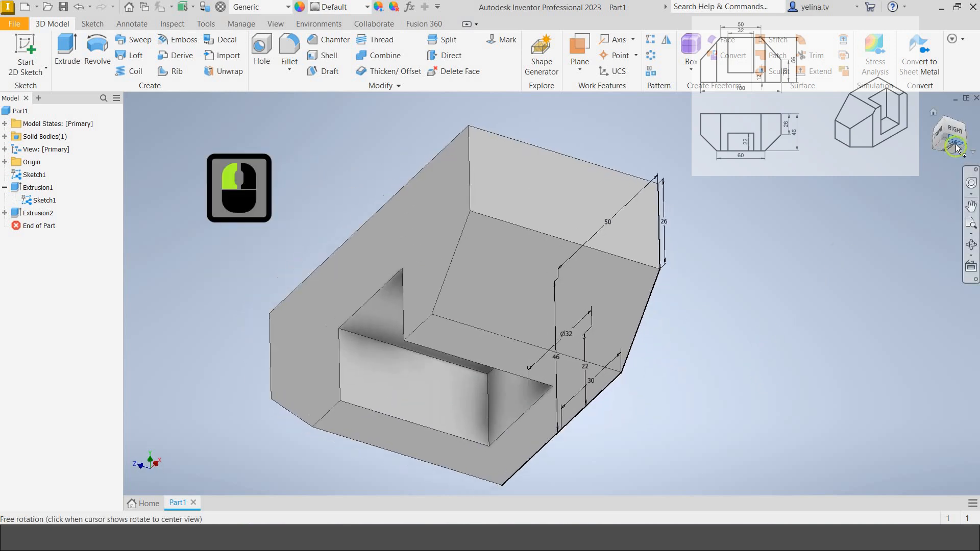
pyautogui.click(951, 148)
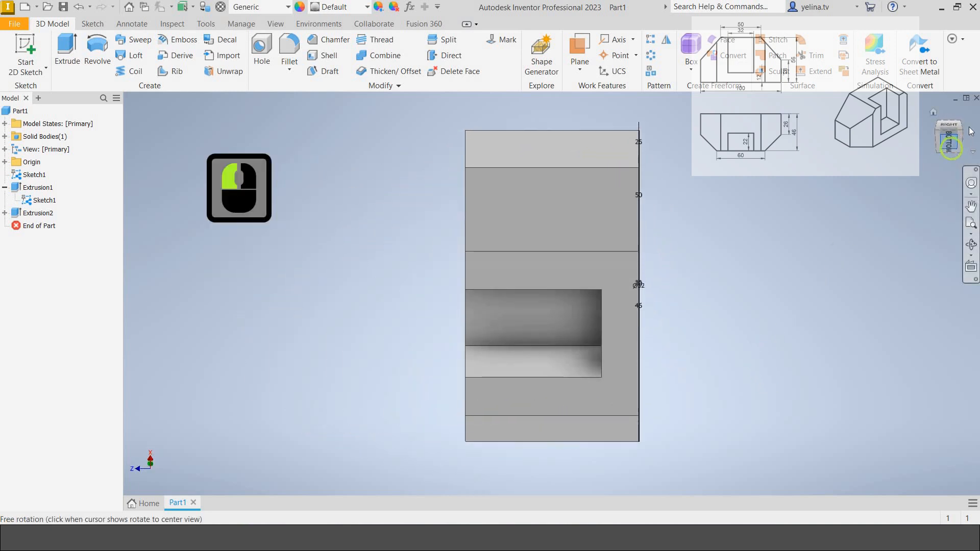
pyautogui.click(972, 124)
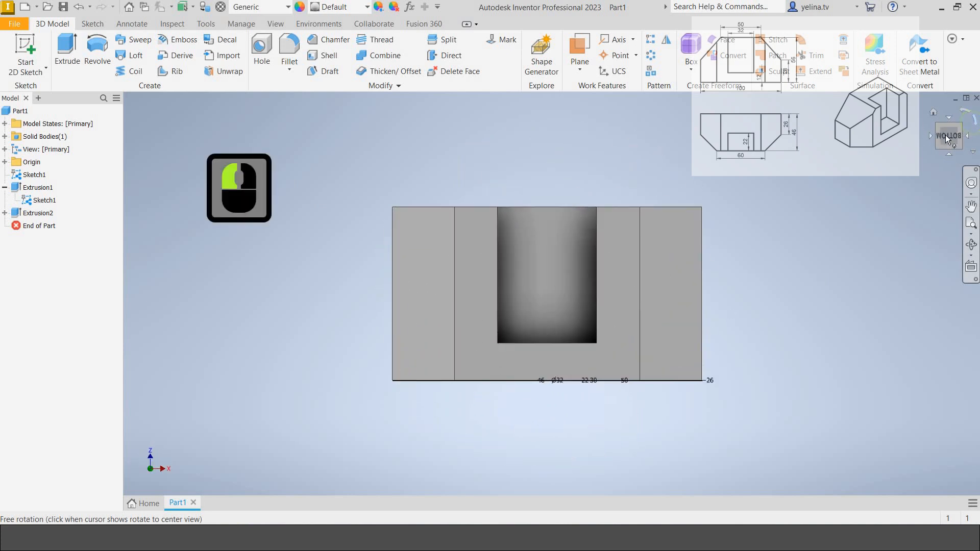
pyautogui.rightClick(947, 139)
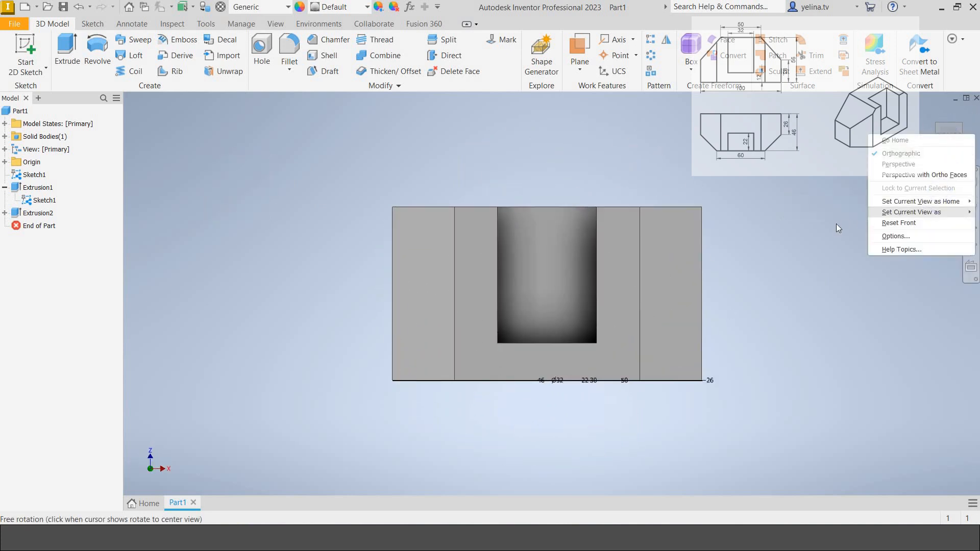
pyautogui.click(908, 222)
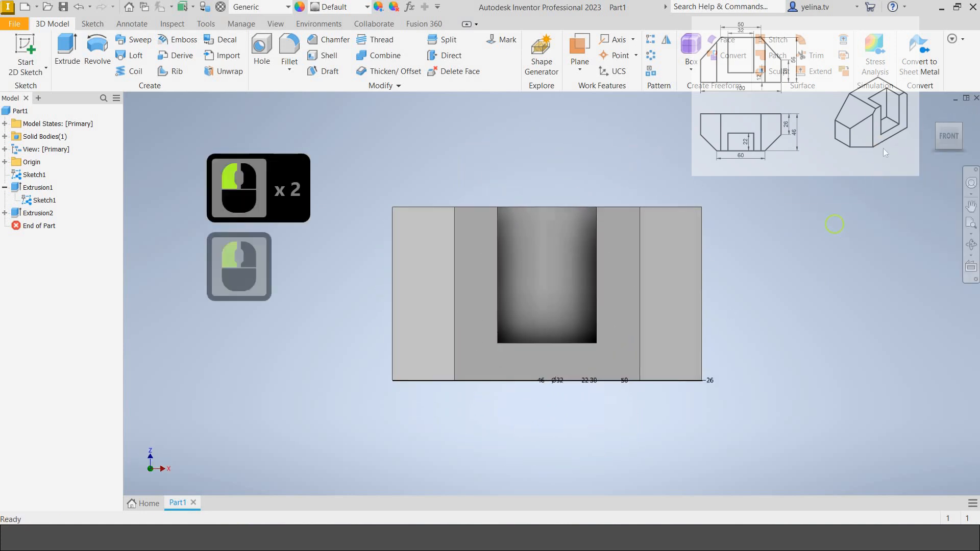
pyautogui.click(936, 126)
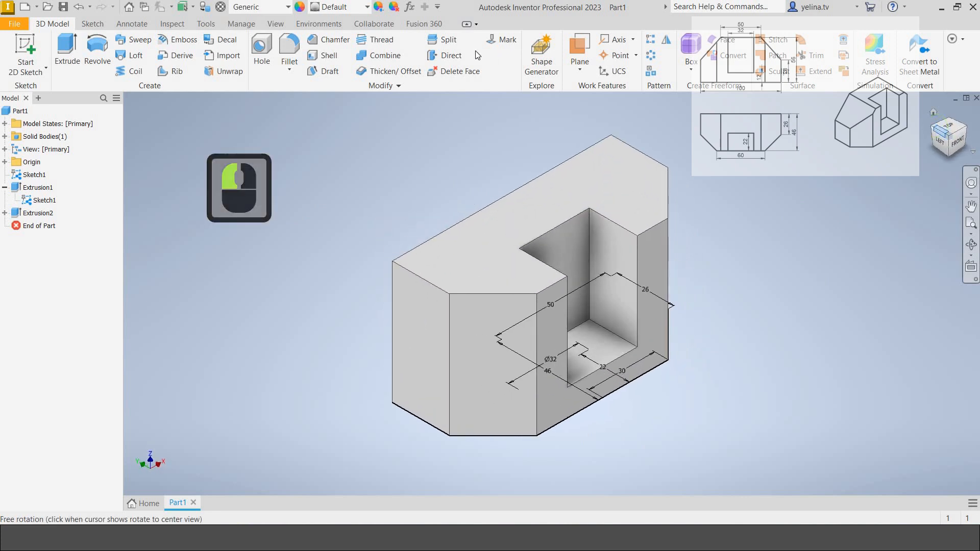
# Chamfer the top edge of the left side face with two distances, 28 mm down the side and 25 mm across the top
pyautogui.click(327, 40)
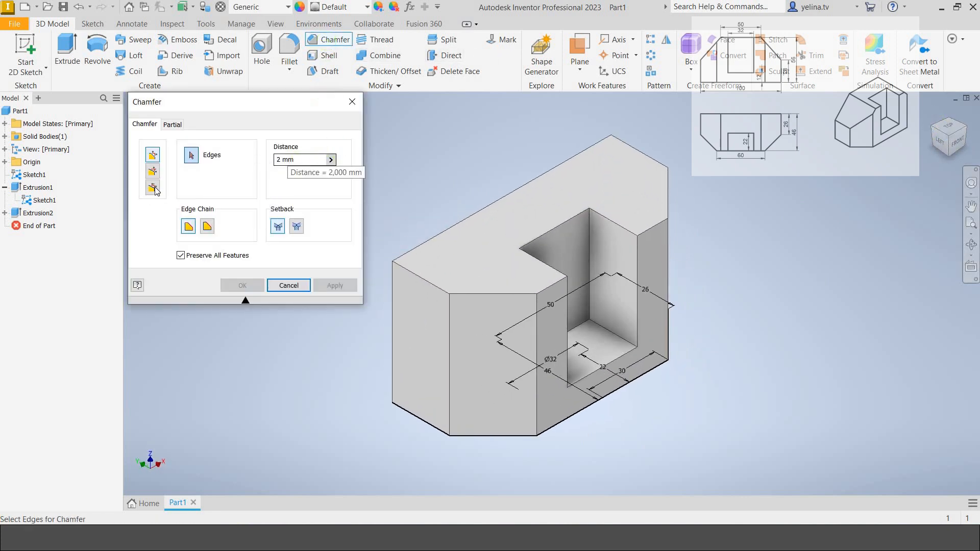
pyautogui.click(154, 189)
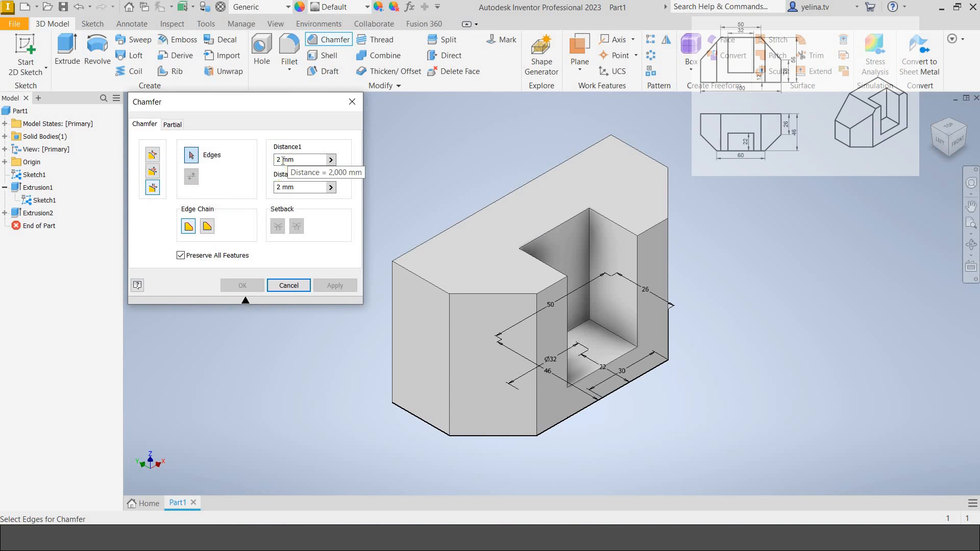
pyautogui.click(282, 159)
pyautogui.doubleClick(272, 164)
pyautogui.write('2')
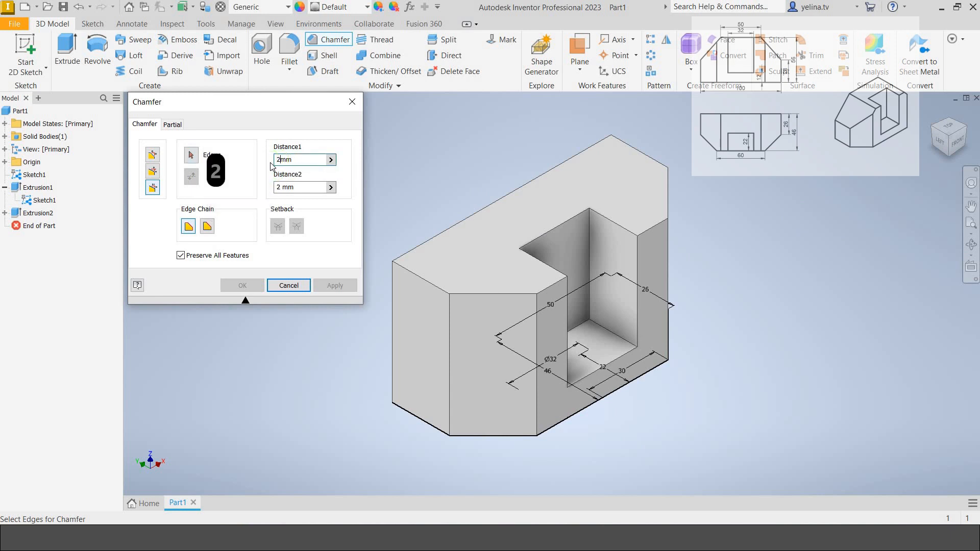
pyautogui.click(291, 188)
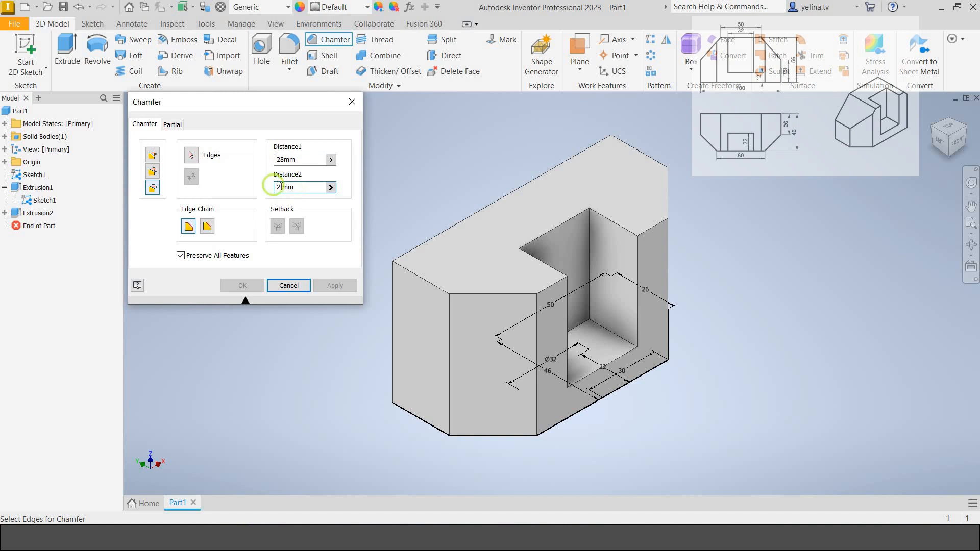
pyautogui.write('25')
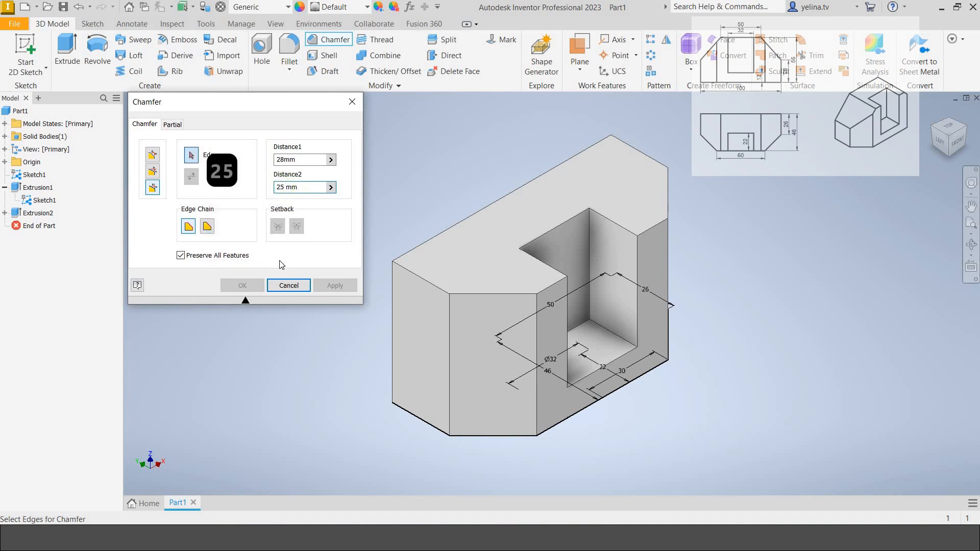
pyautogui.click(192, 155)
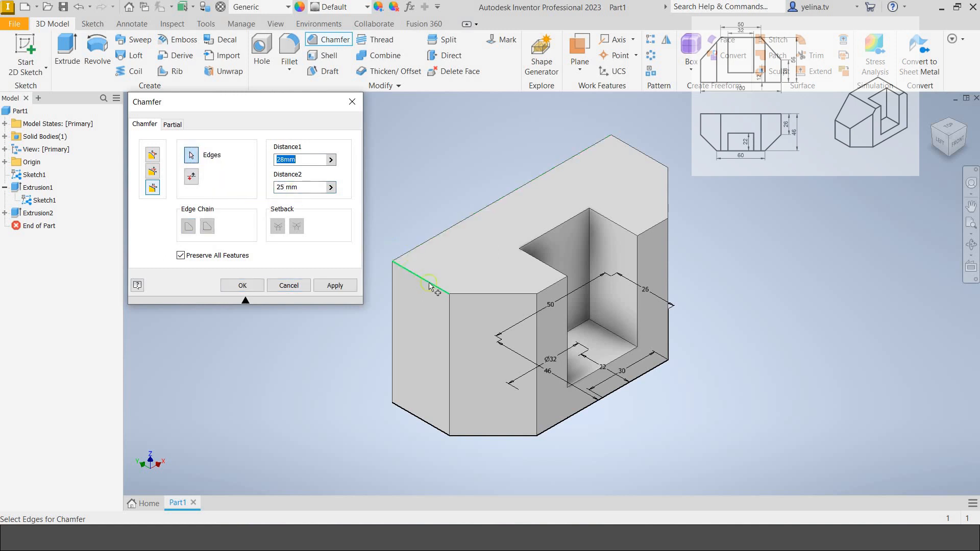
pyautogui.click(430, 287)
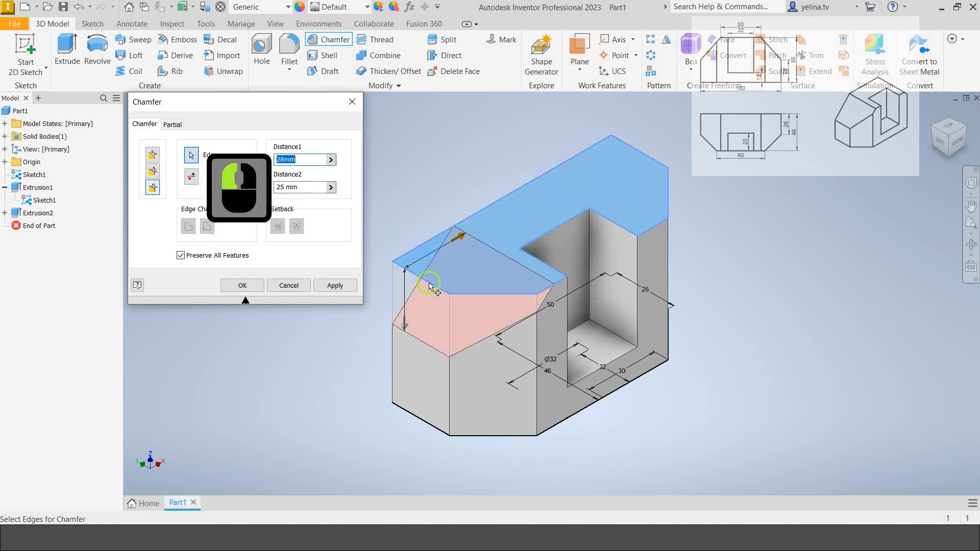
pyautogui.click(192, 178)
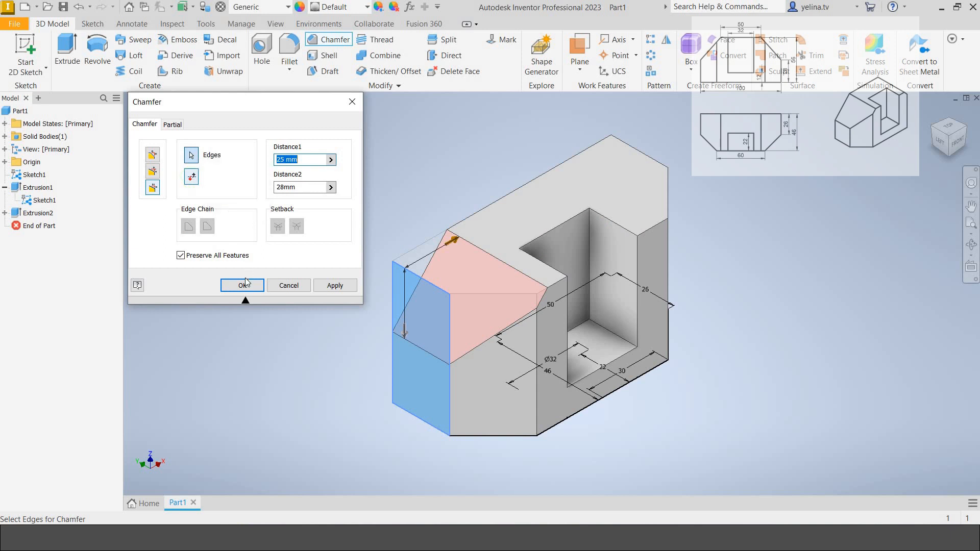
pyautogui.click(245, 284)
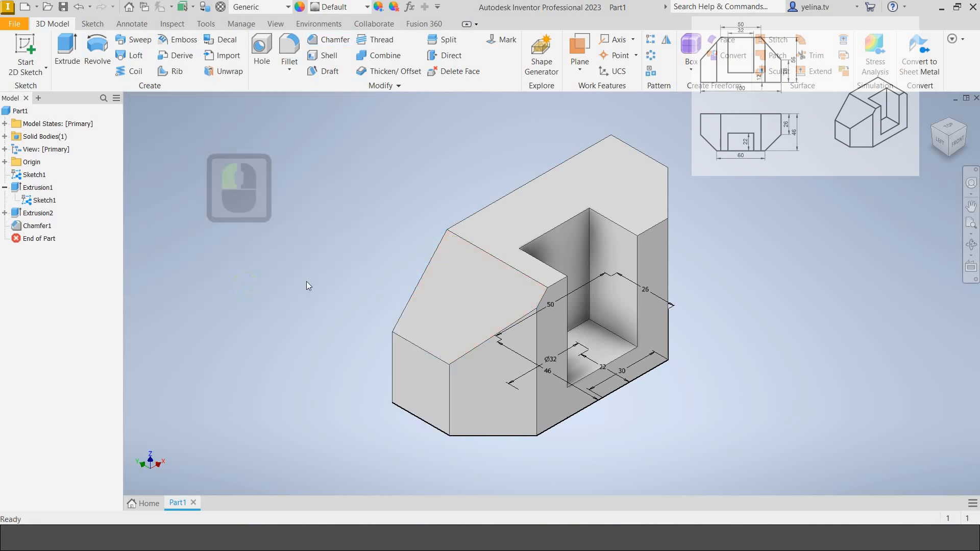
# Chamfer the top edge of the right side face with two distances, 25 mm across the top and 28 mm down the side
pyautogui.click(964, 134)
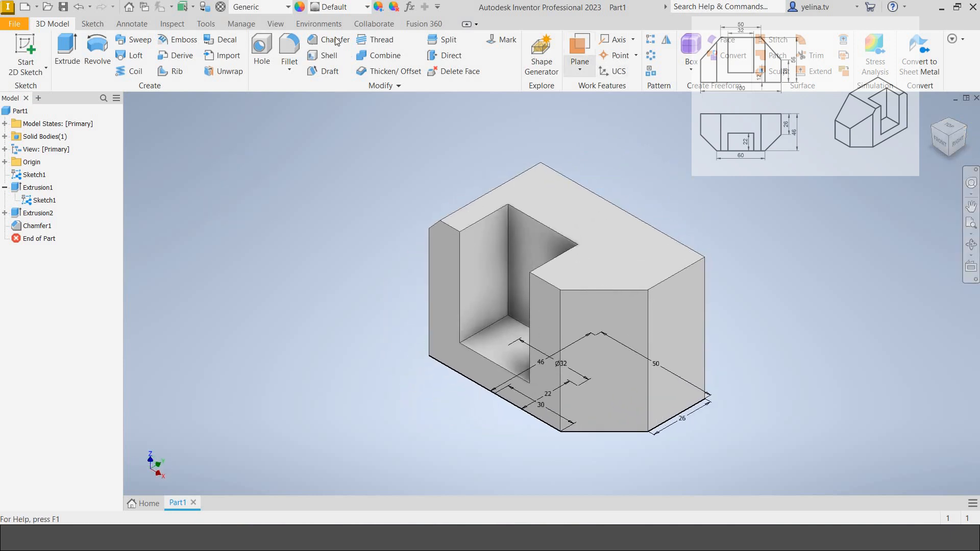
pyautogui.click(334, 39)
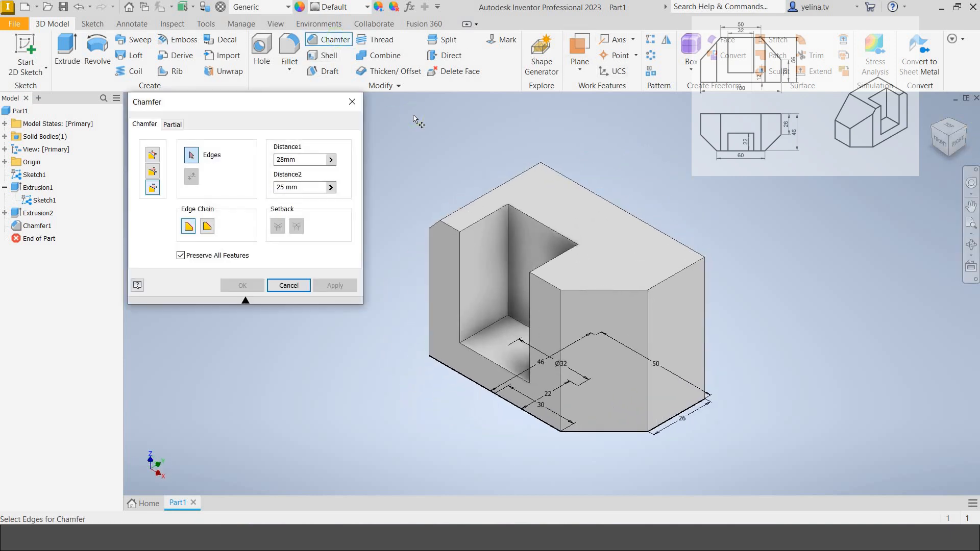
pyautogui.click(677, 281)
pyautogui.click(191, 176)
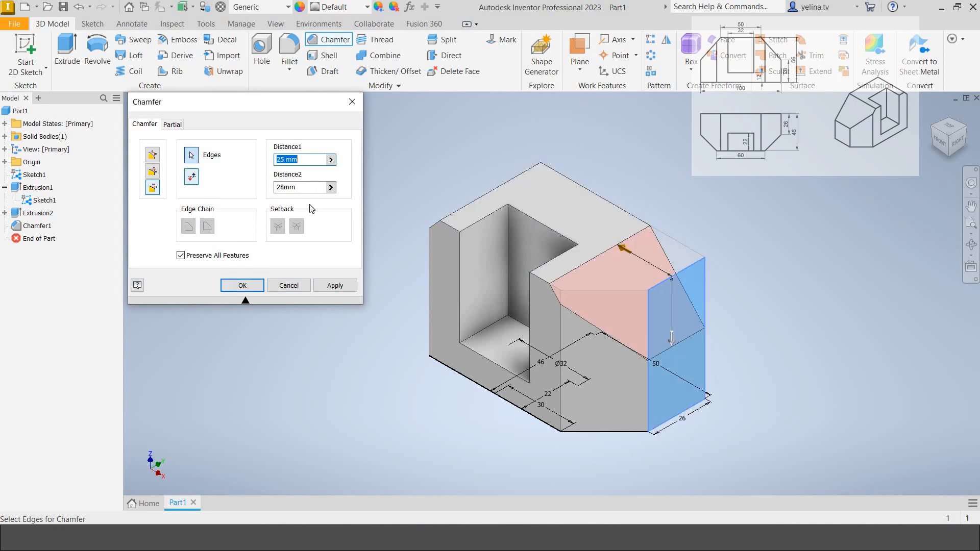
pyautogui.click(250, 284)
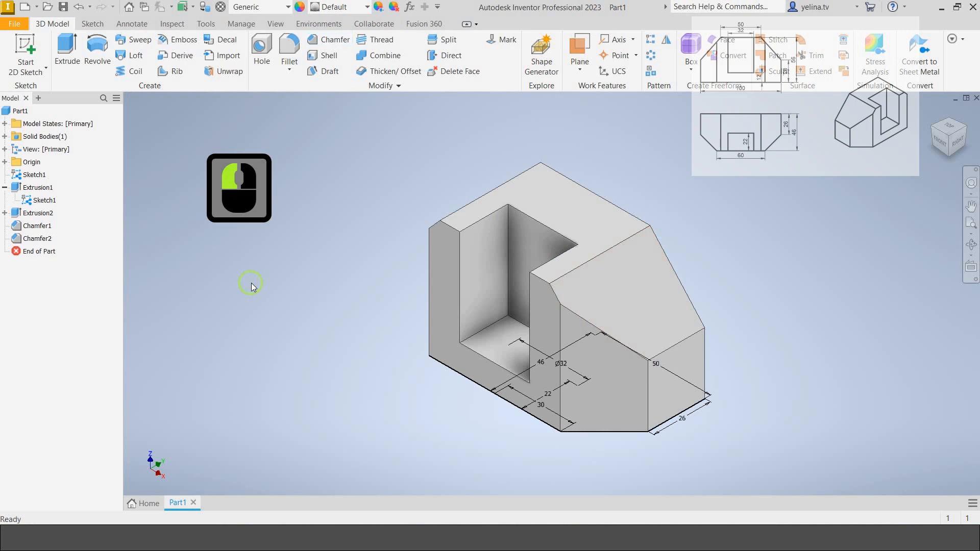
# Hide the profile sketch nested under the first extrusion and show the part isometrically from the top-left-front corner
pyautogui.click(938, 144)
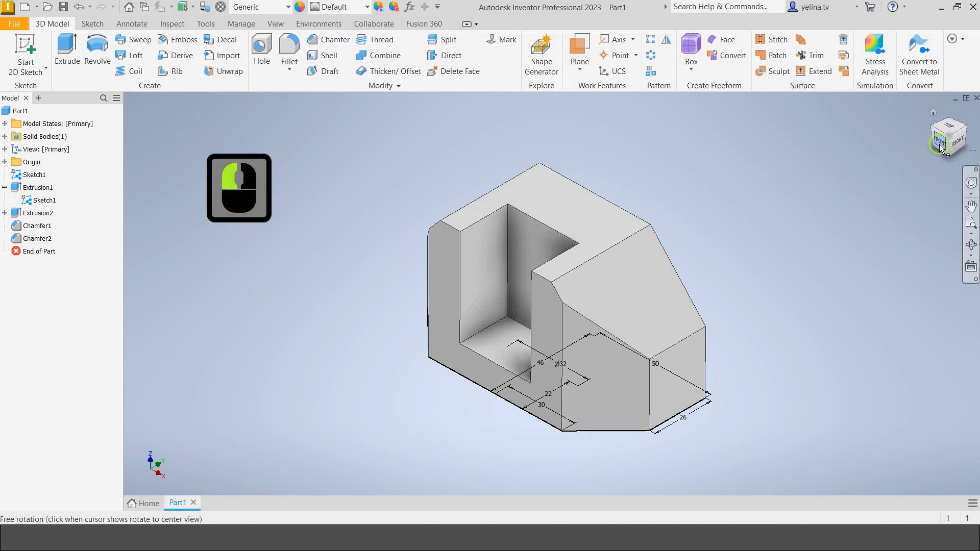
pyautogui.click(51, 201)
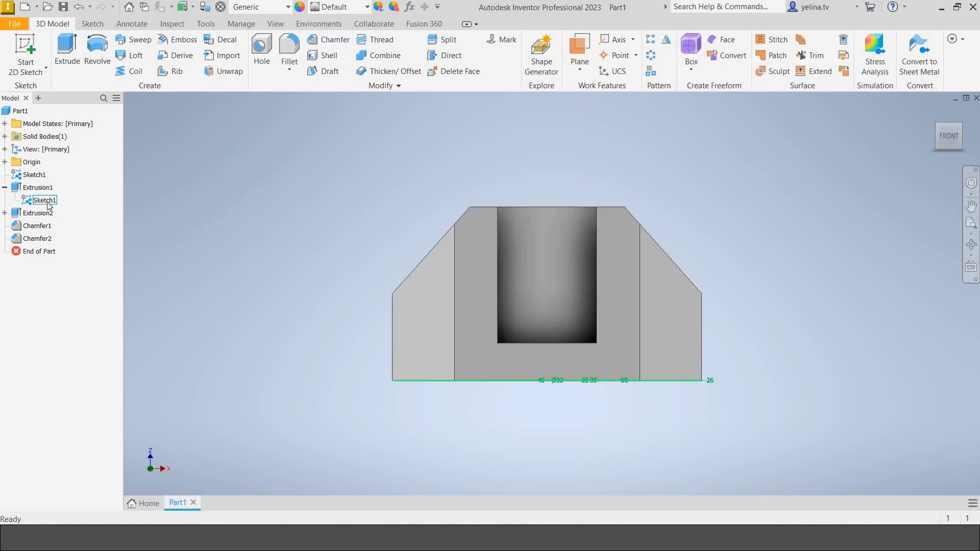
pyautogui.rightClick(46, 200)
pyautogui.click(76, 332)
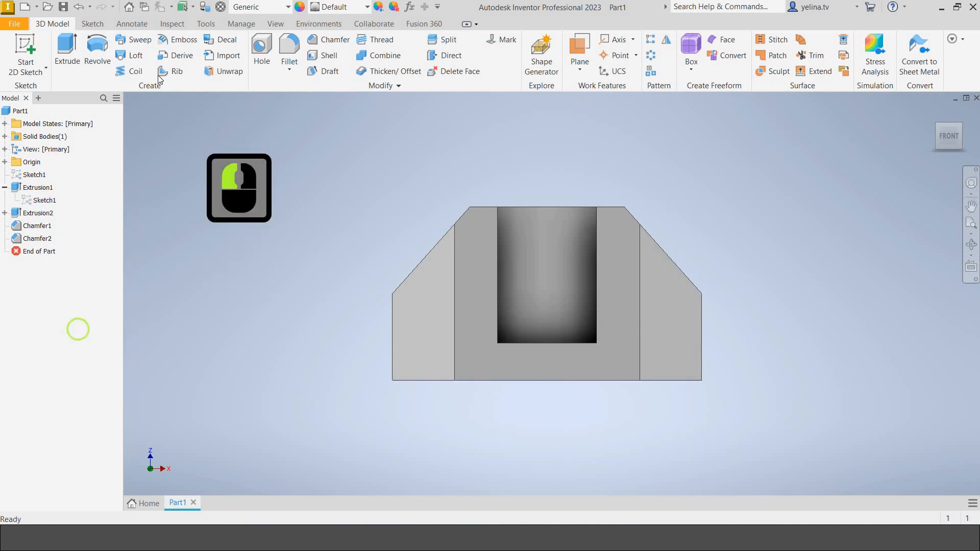
pyautogui.click(937, 125)
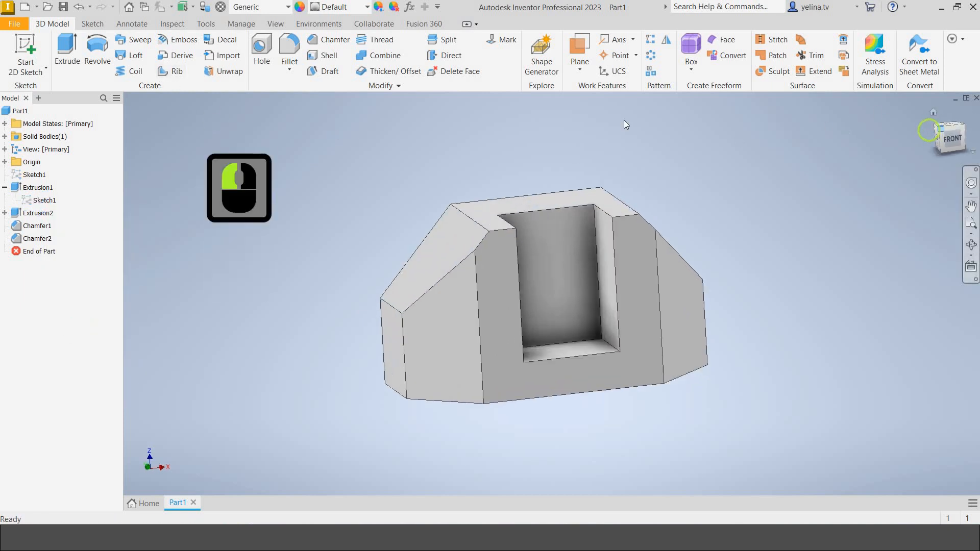
# Save the part in the Documents folder under the file name Part5, without replacing the existing Part1 file
pyautogui.click(64, 10)
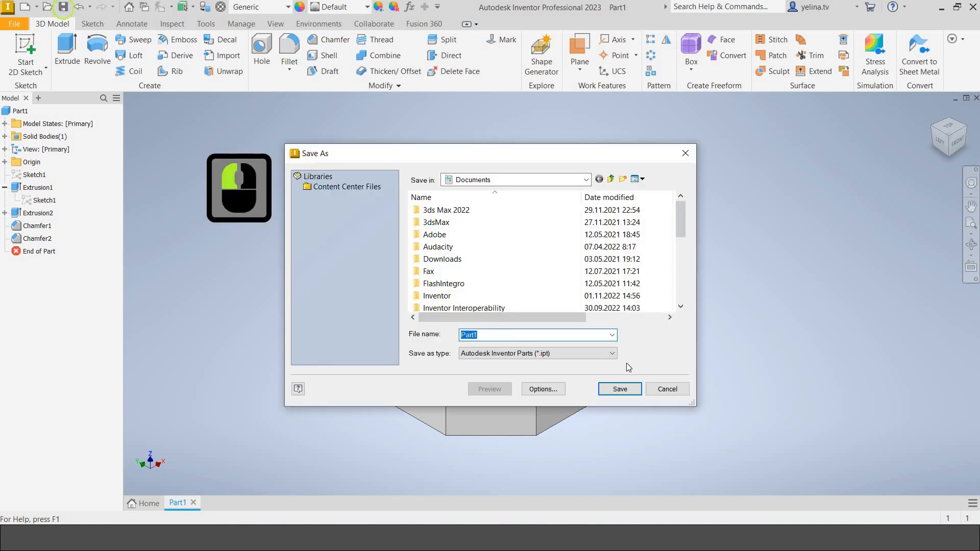
pyautogui.click(619, 389)
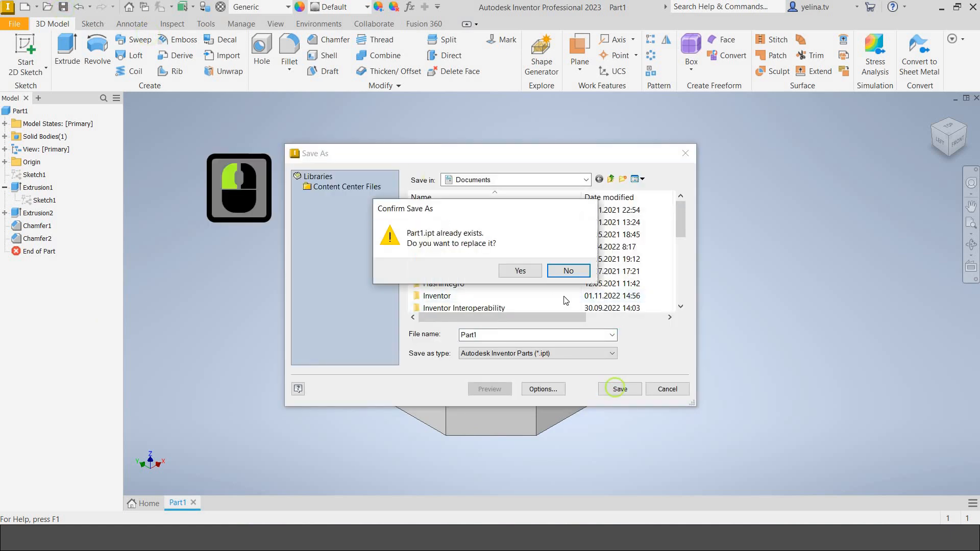
pyautogui.click(567, 271)
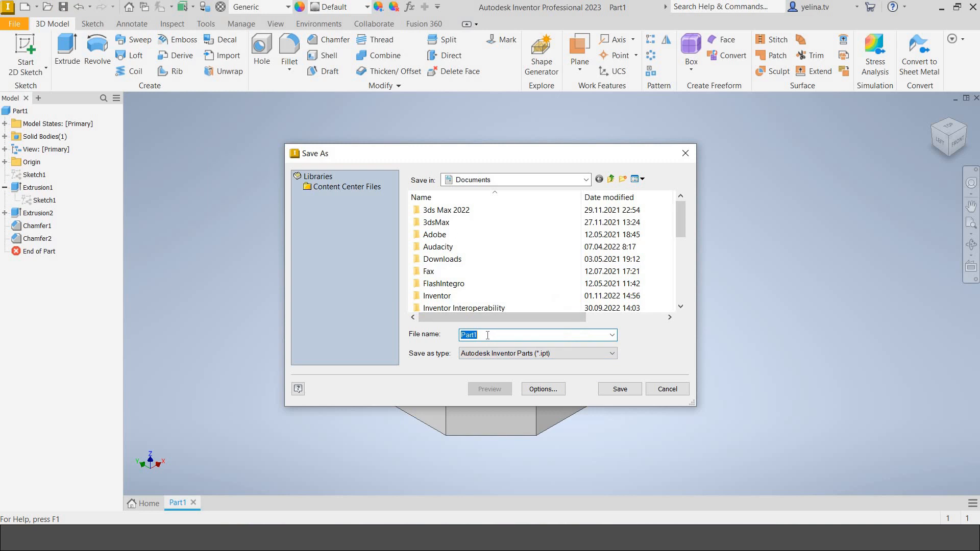
pyautogui.click(474, 335)
pyautogui.click(500, 336)
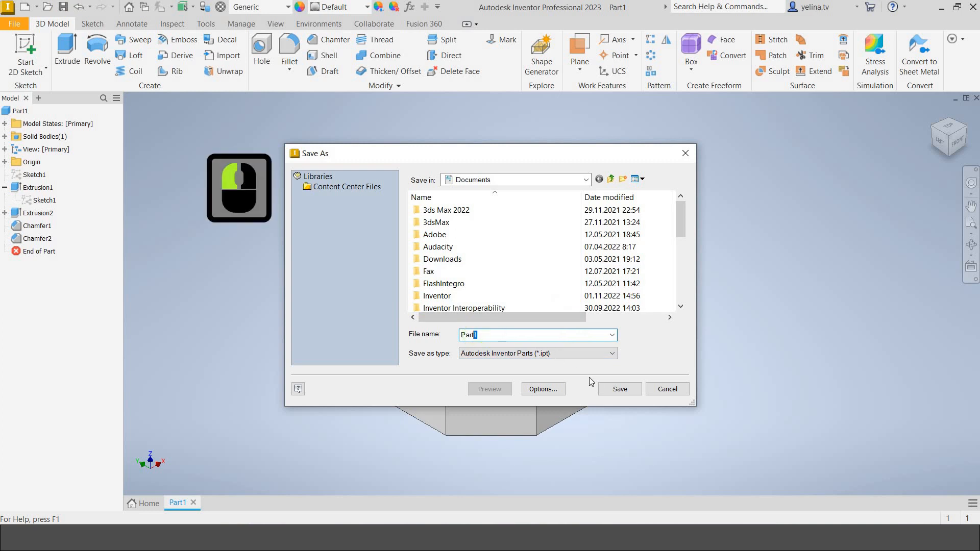
pyautogui.write('5')
pyautogui.click(612, 390)
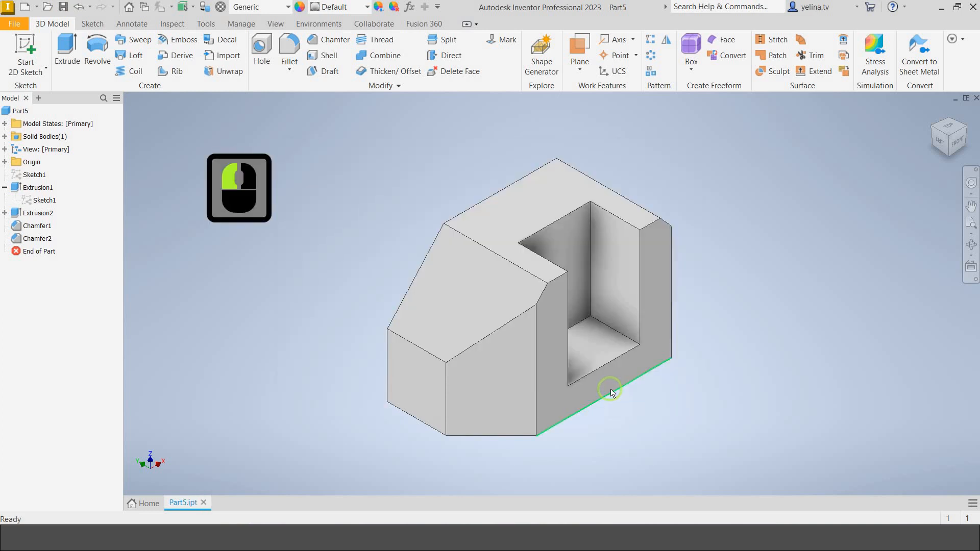
pyautogui.click(738, 338)
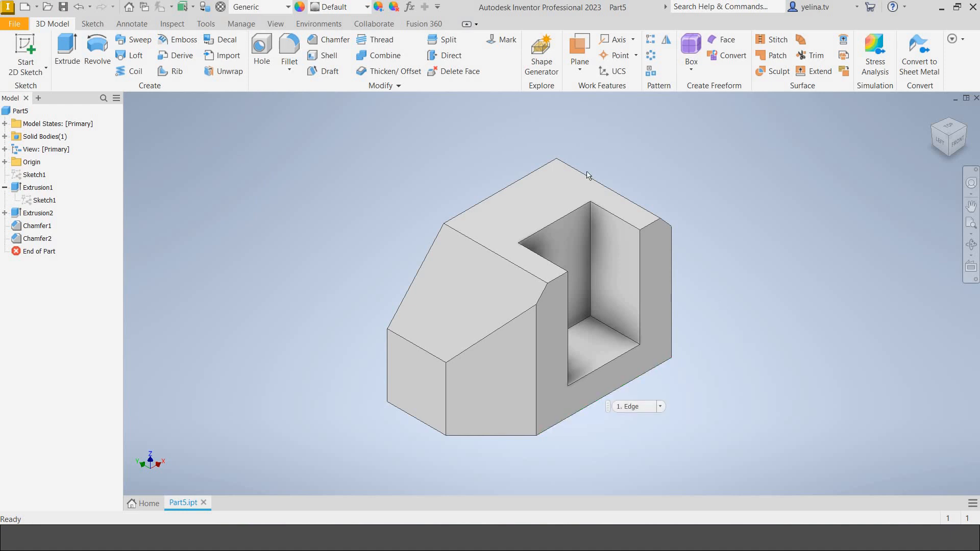
# Create a new drawing and set the size of its sheet to A4
pyautogui.click(38, 7)
pyautogui.click(223, 159)
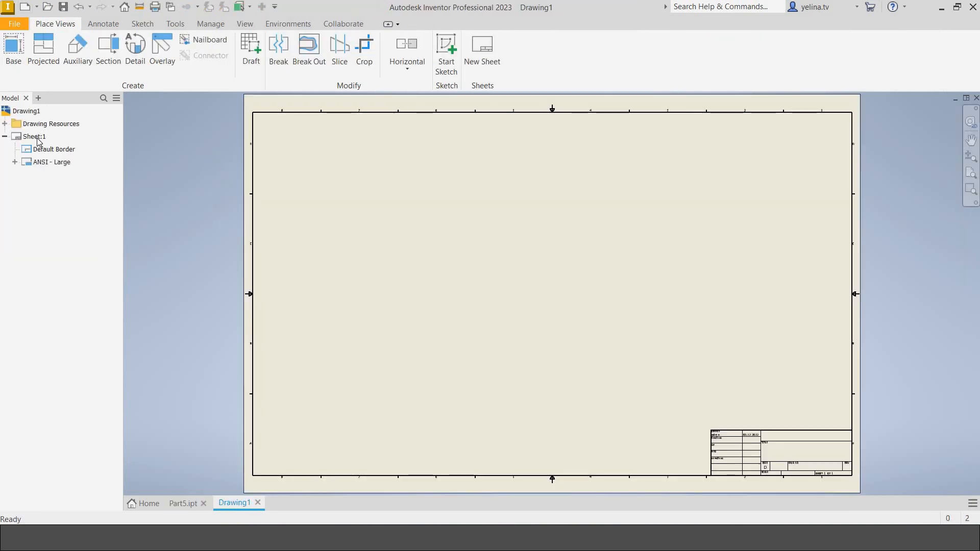
pyautogui.click(39, 140)
pyautogui.rightClick(36, 137)
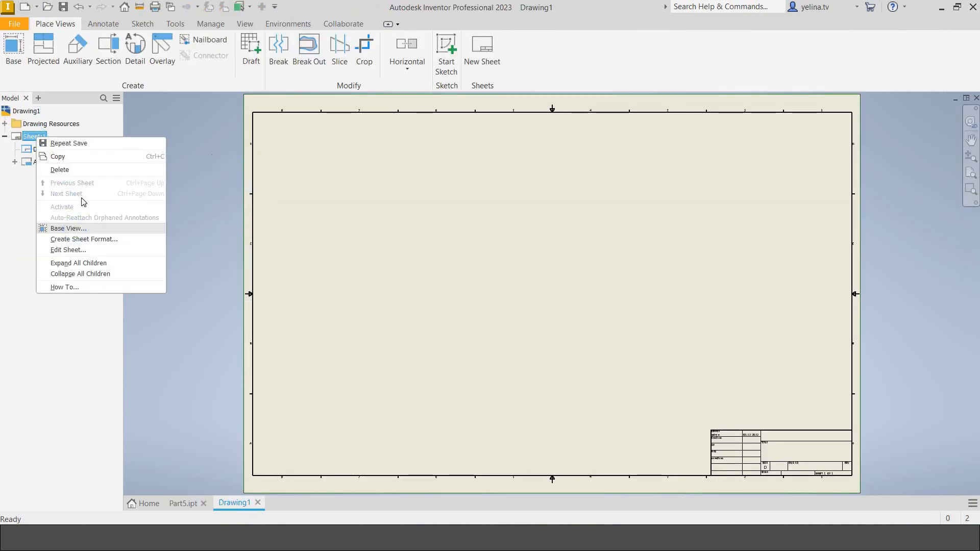
pyautogui.click(87, 250)
pyautogui.click(162, 173)
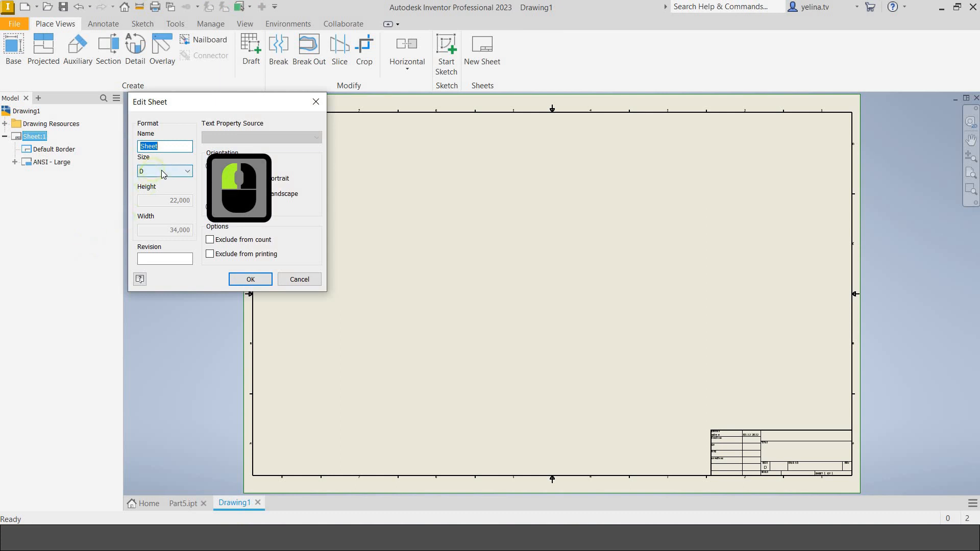
pyautogui.click(253, 259)
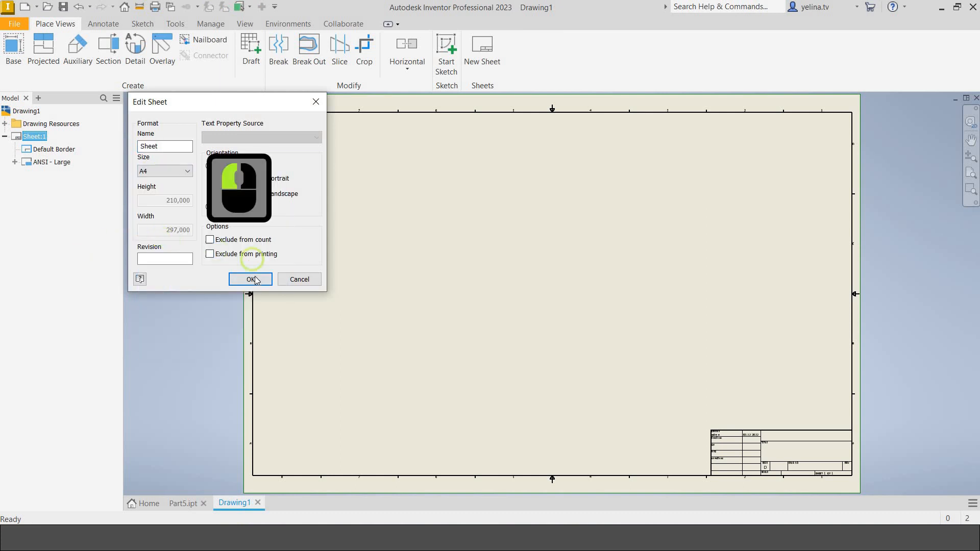
pyautogui.click(255, 280)
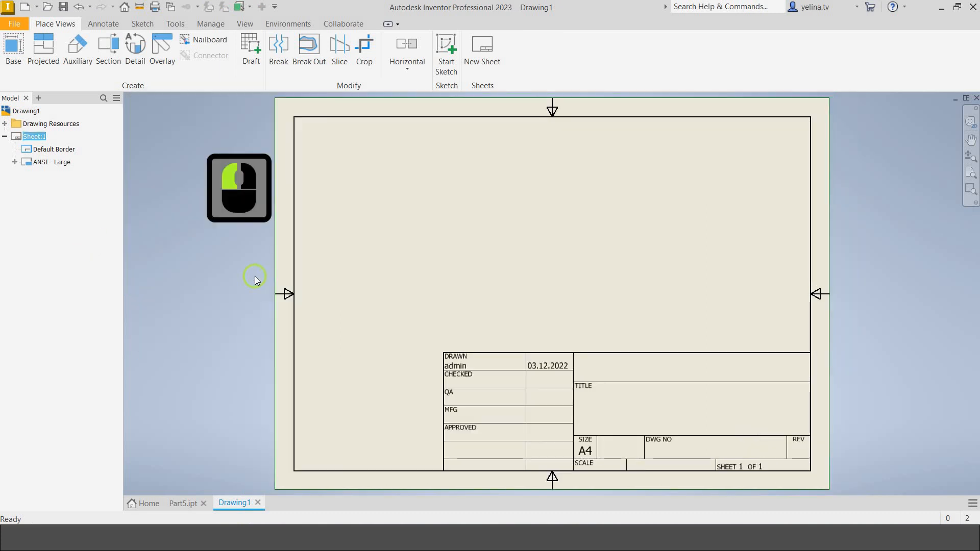
# Create a new local style named Copy of Default Standard (ANSI), based on ANSI, and make it the active standard
pyautogui.click(212, 24)
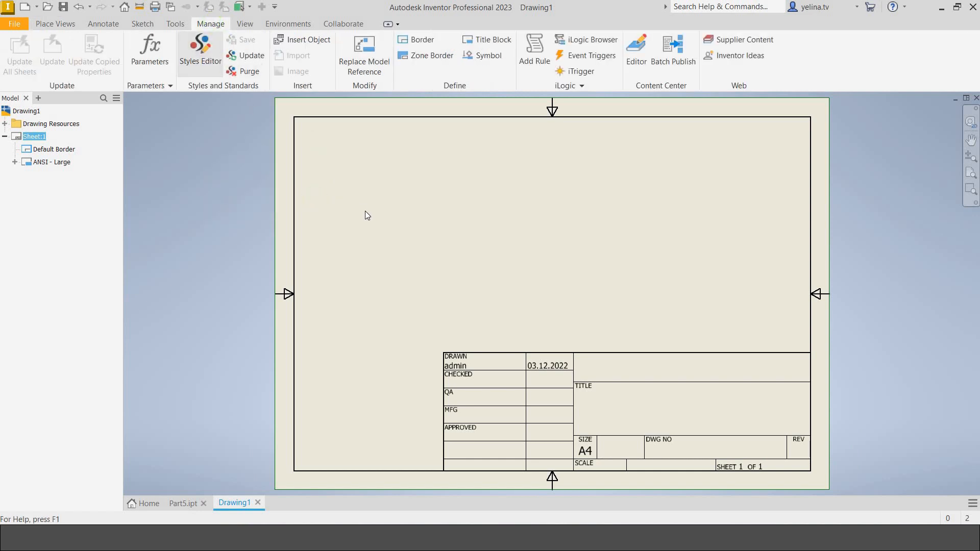
pyautogui.click(204, 44)
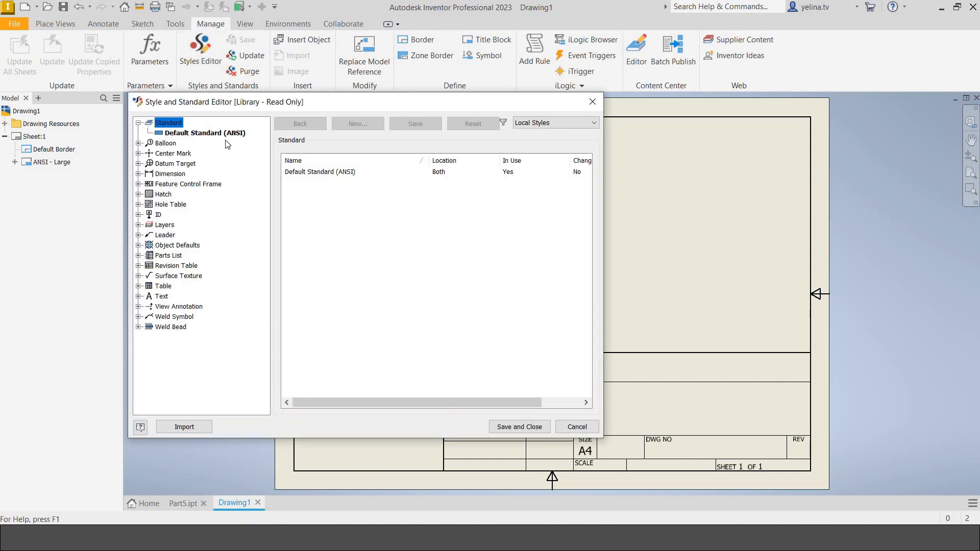
pyautogui.click(220, 133)
pyautogui.rightClick(221, 133)
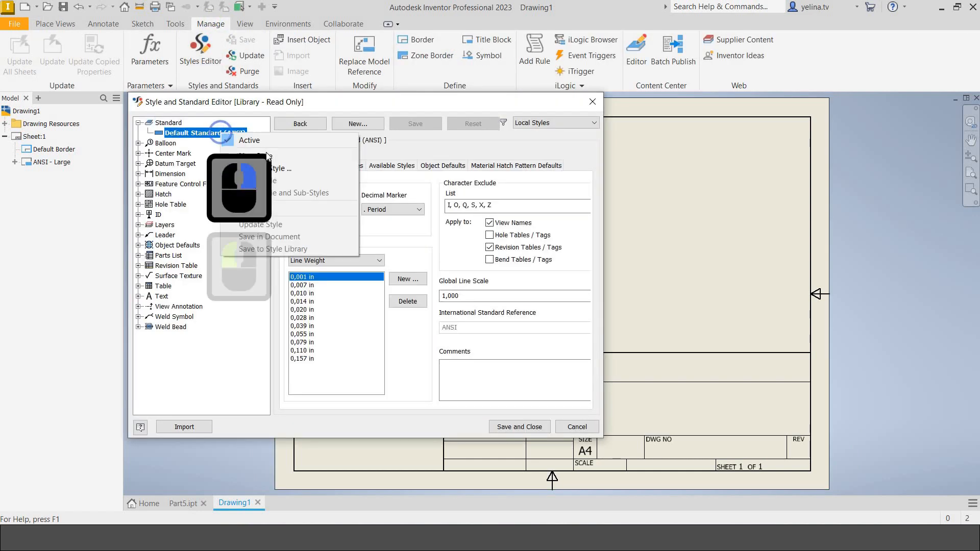
pyautogui.click(265, 152)
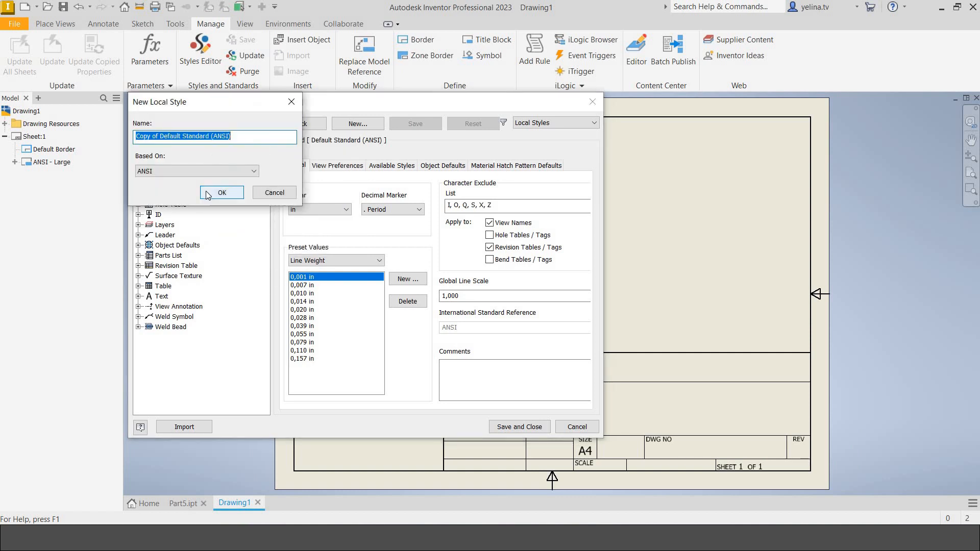
pyautogui.click(211, 193)
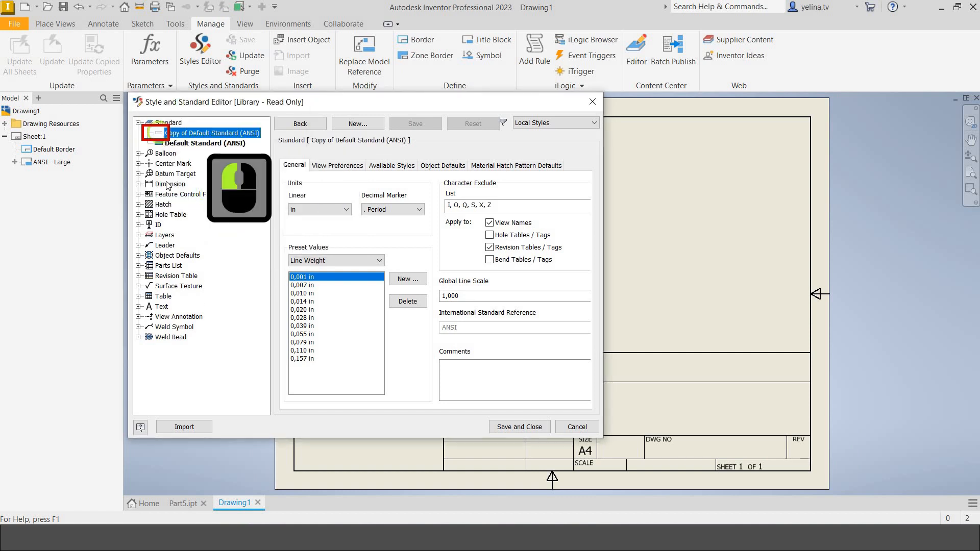
pyautogui.doubleClick(162, 134)
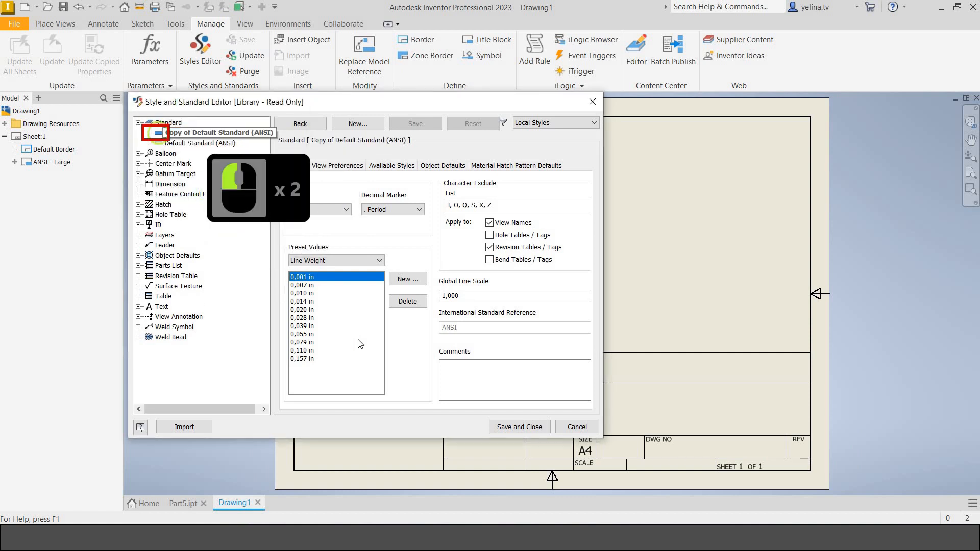
# Set the copied standard's projection type to First Angle and save the style changes
pyautogui.click(337, 166)
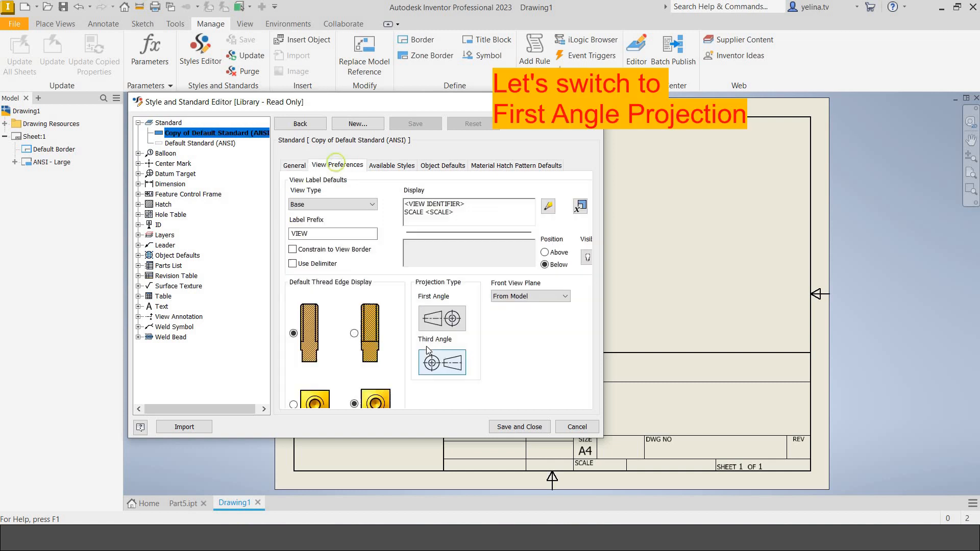
pyautogui.click(519, 427)
pyautogui.click(520, 428)
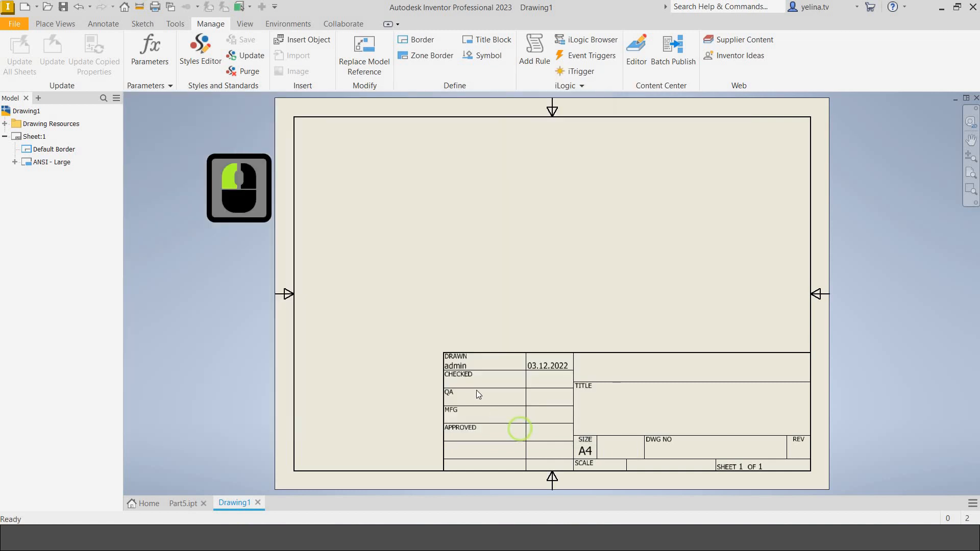
# Start a base view of Part5 in front orientation at scale 1 / 2 and position it in the upper part of the sheet, left of centre
pyautogui.click(56, 23)
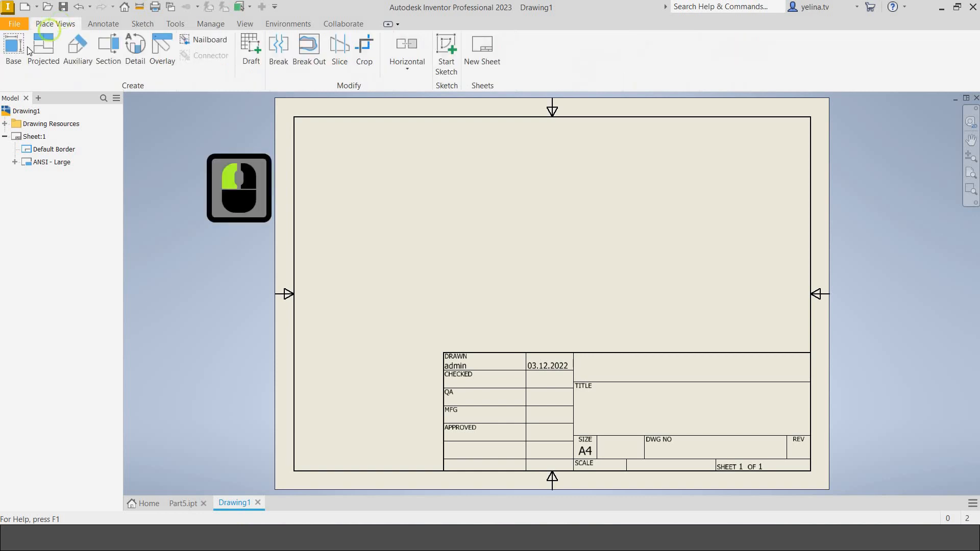
pyautogui.click(13, 51)
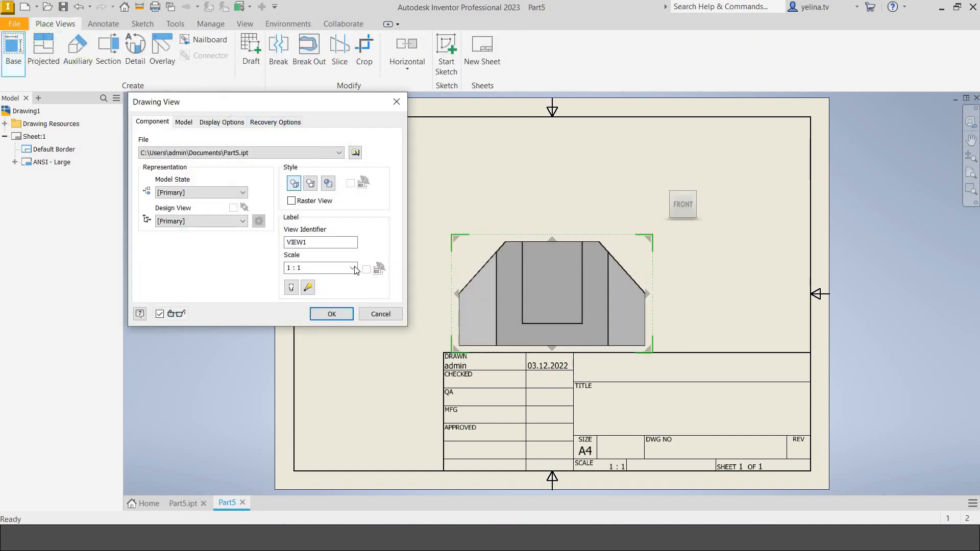
pyautogui.click(352, 267)
pyautogui.click(329, 304)
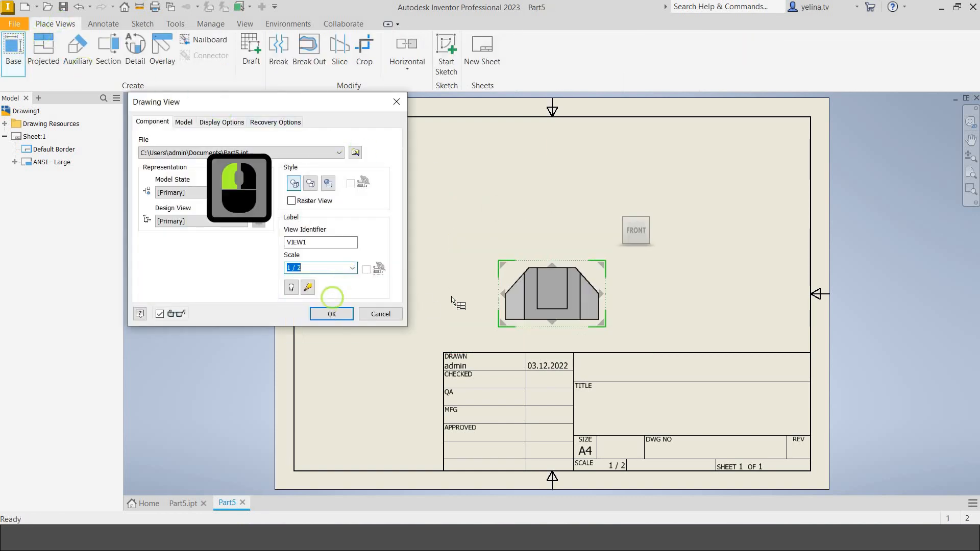
pyautogui.moveTo(540, 302); pyautogui.dragTo(482, 223)
pyautogui.click(483, 223)
# Project a top view below the front view and an isometric view to its lower right, and create all three views
pyautogui.click(505, 285)
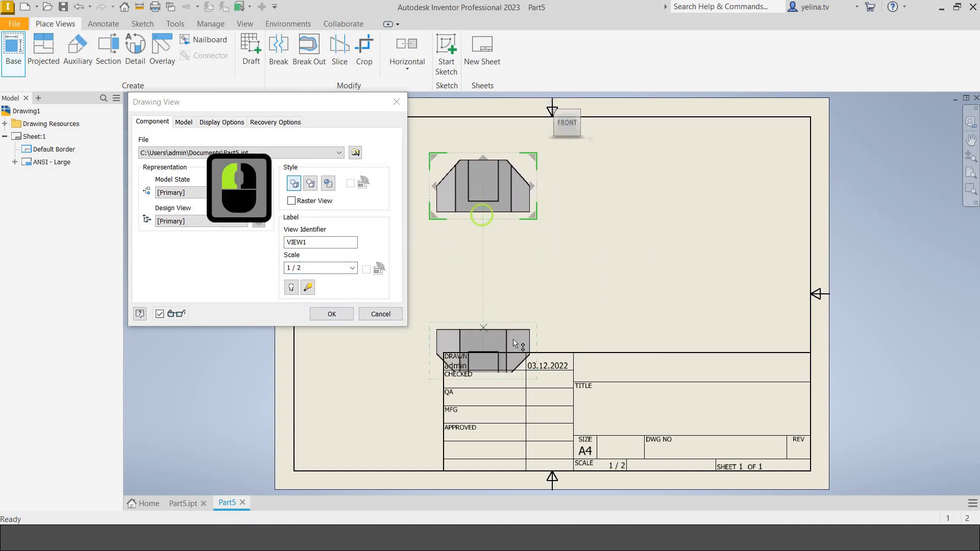
pyautogui.click(504, 271)
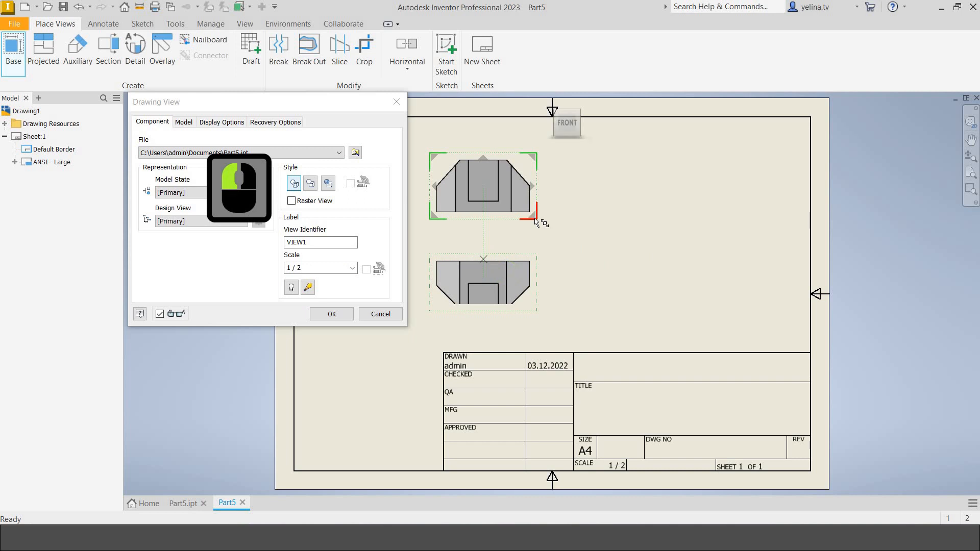
pyautogui.doubleClick(533, 219)
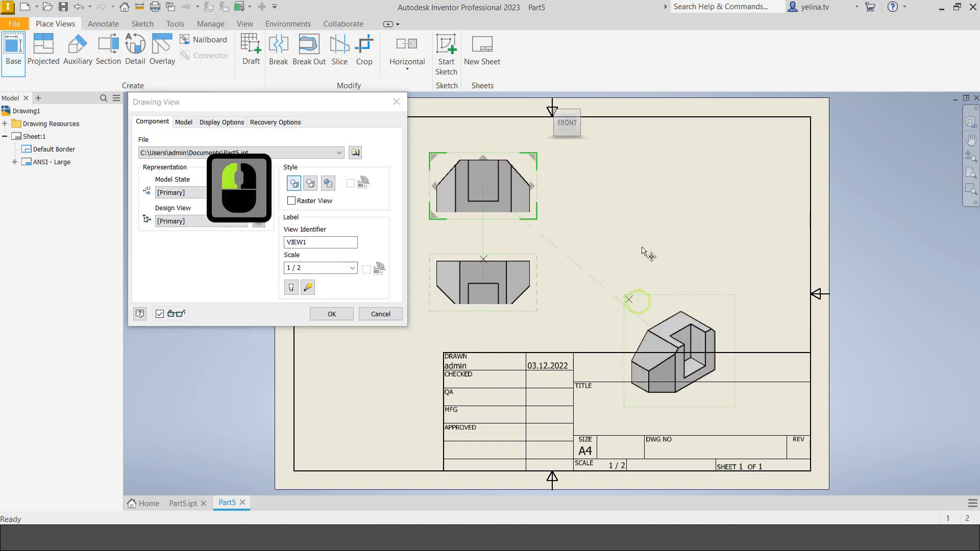
pyautogui.click(642, 219)
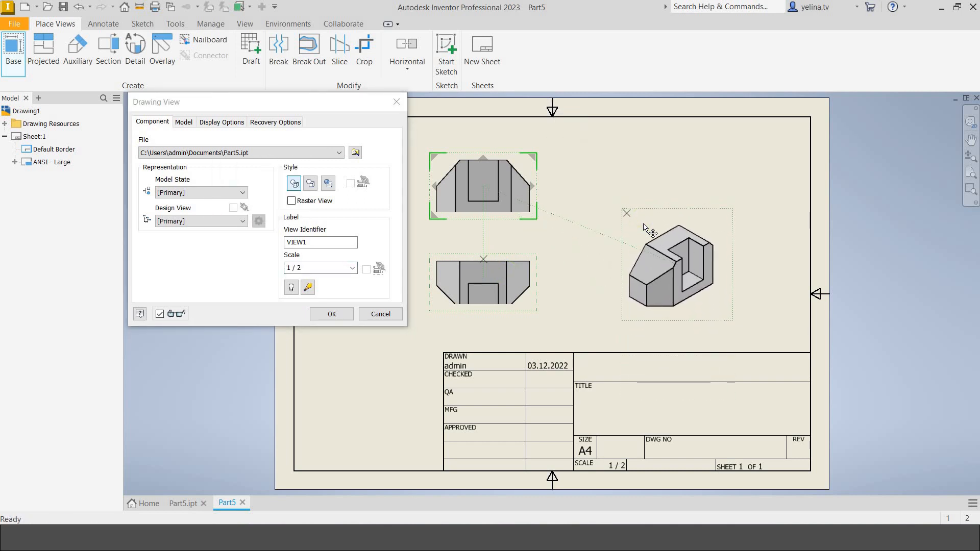
pyautogui.click(314, 317)
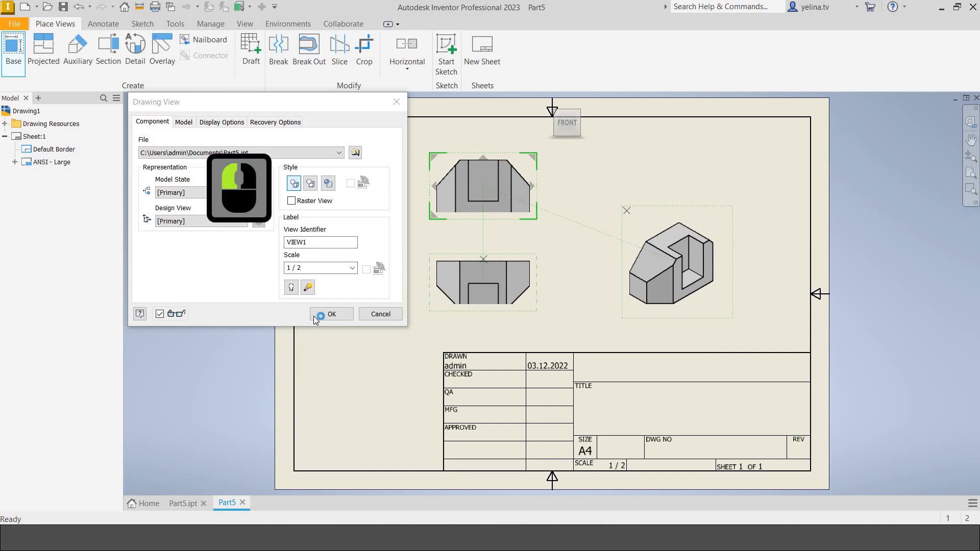
# Finish creating the three views and dimension the overall width below the front view, keeping the default dimension text
pyautogui.click(313, 318)
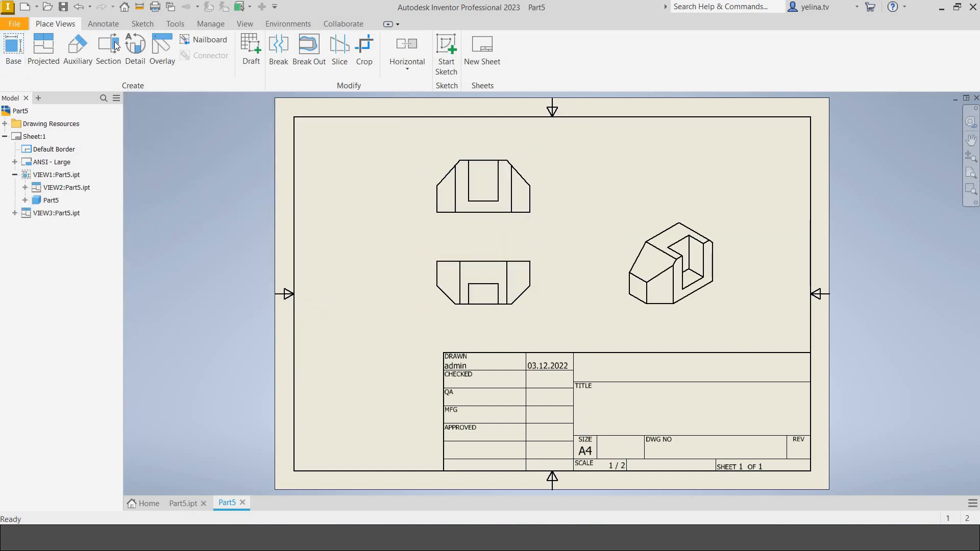
pyautogui.click(105, 23)
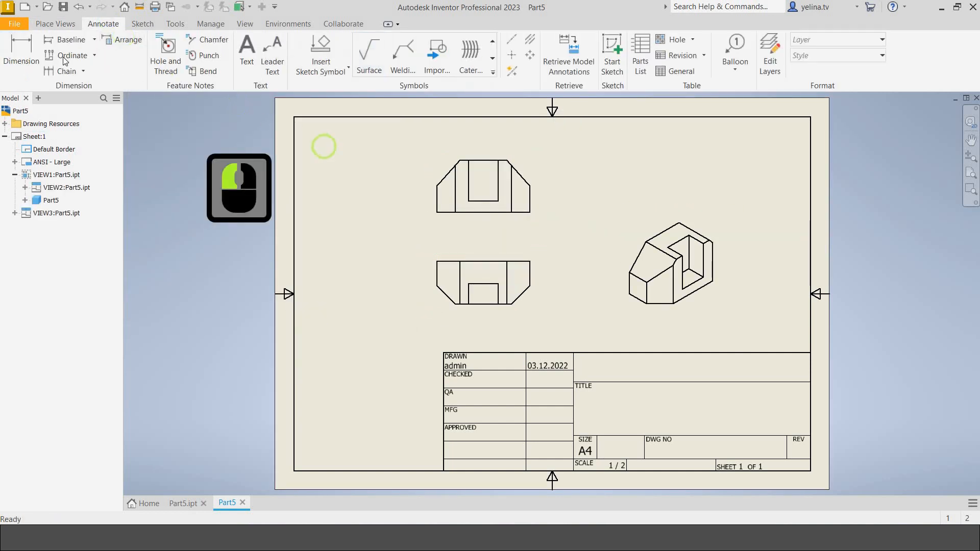
pyautogui.click(21, 54)
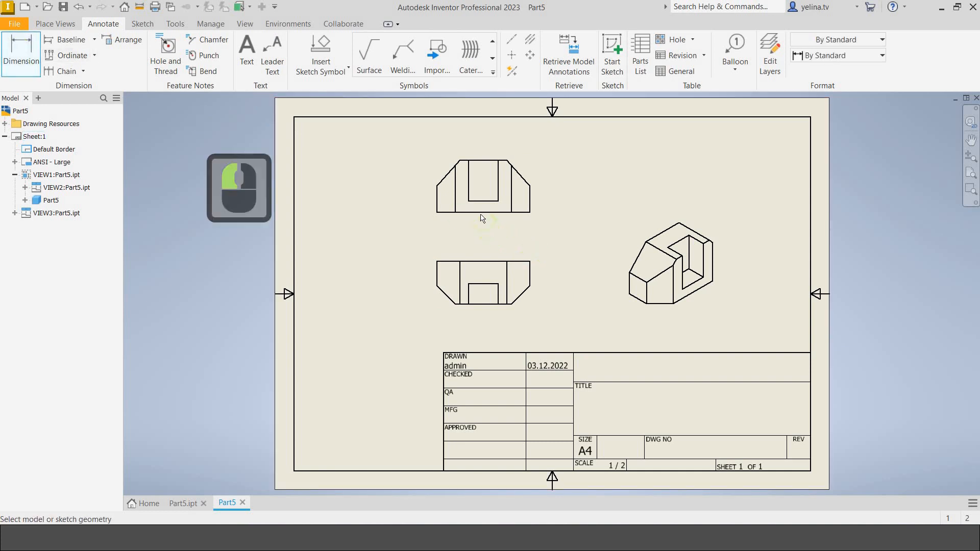
pyautogui.click(533, 220)
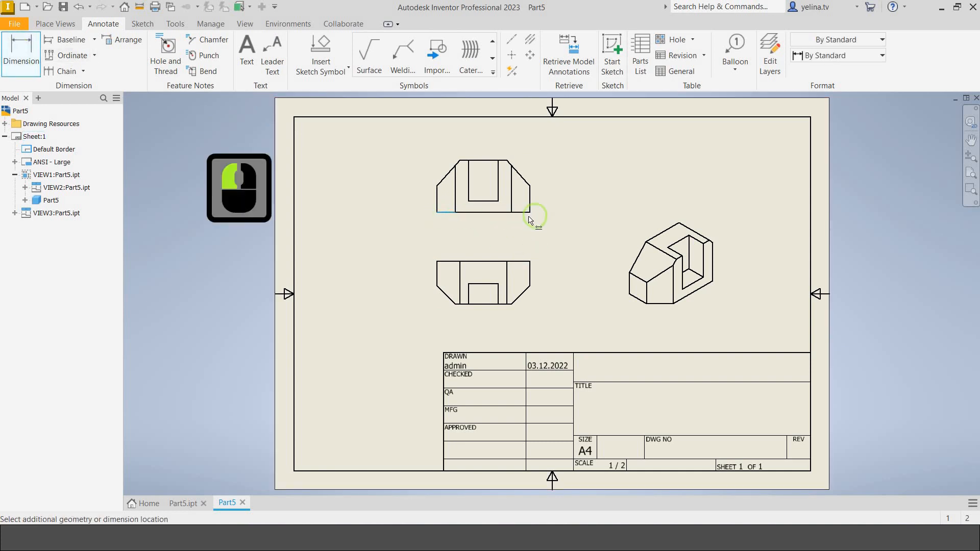
pyautogui.click(525, 224)
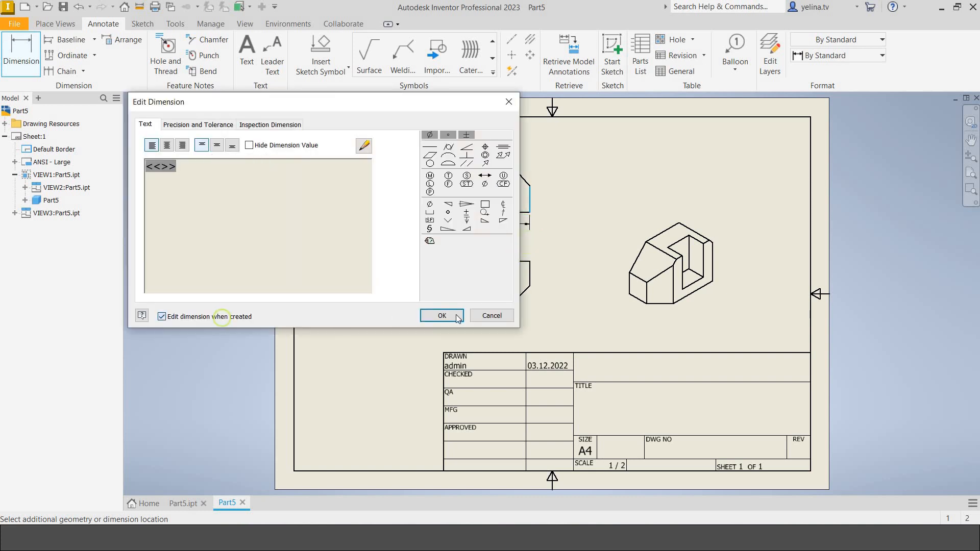
pyautogui.doubleClick(457, 317)
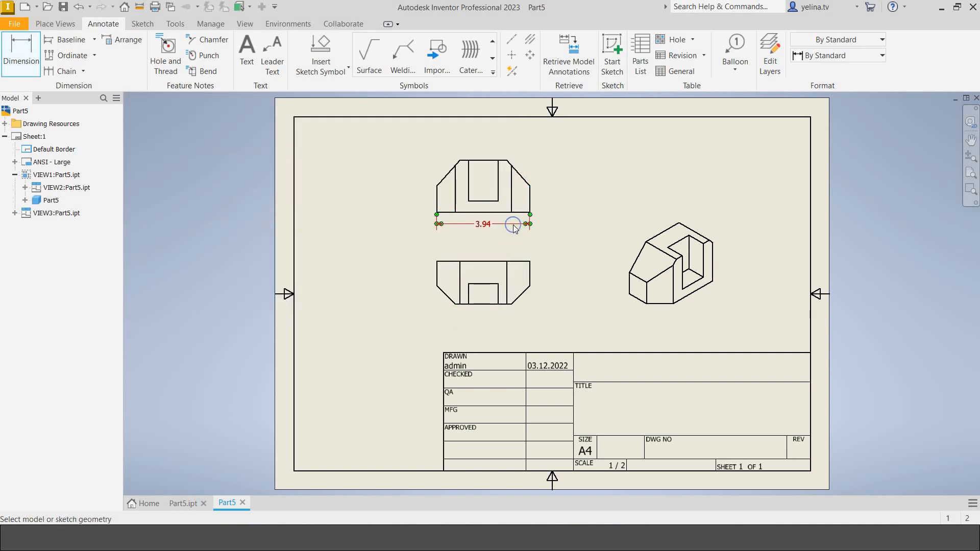
pyautogui.rightClick(514, 227)
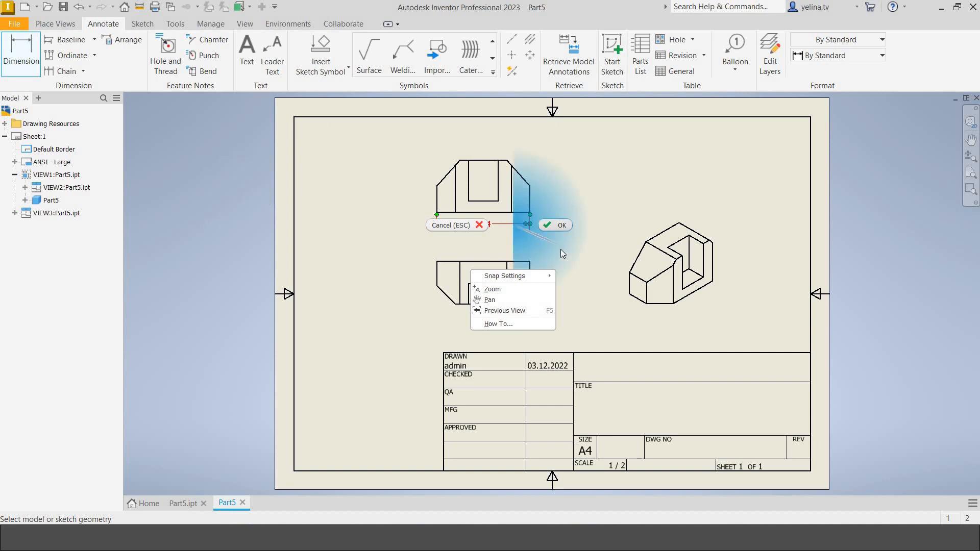
pyautogui.press('Escape')
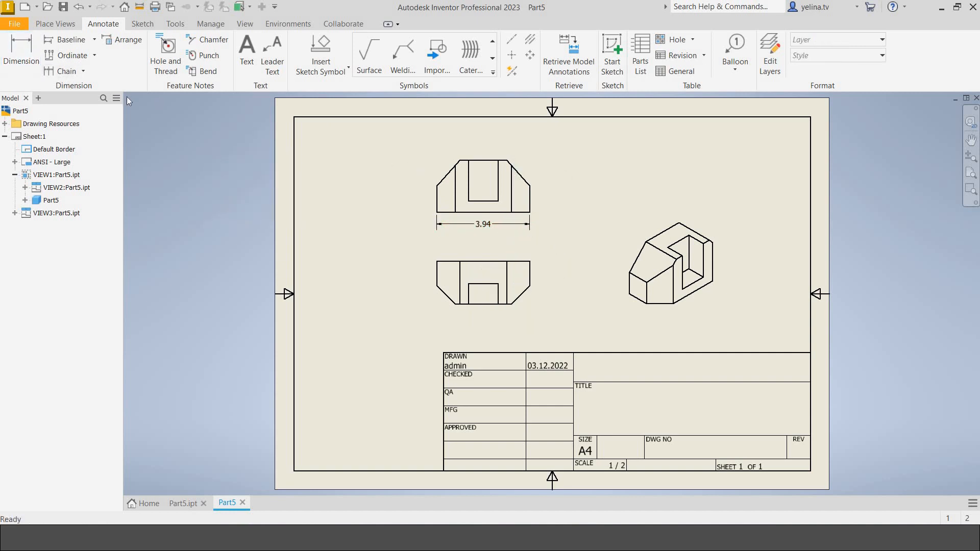
# Edit the Default (ANSI) dimension style to use millimetres without linear or angular trailing zeros, and save it
pyautogui.click(503, 225)
pyautogui.rightClick(503, 225)
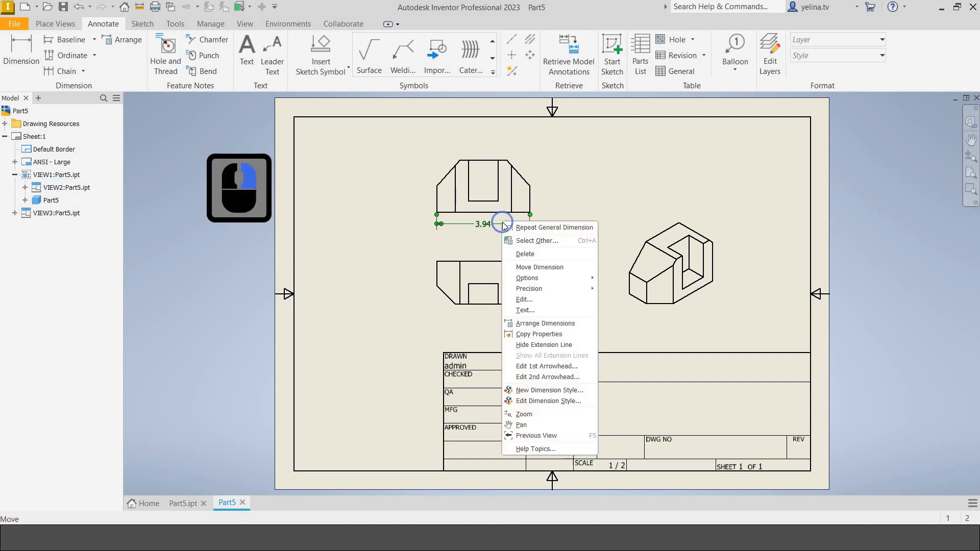
pyautogui.click(565, 400)
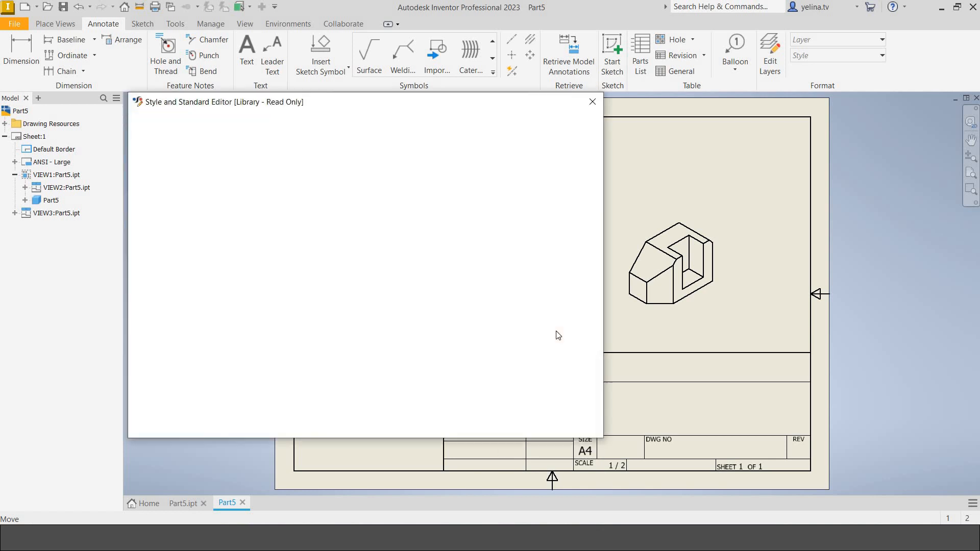
pyautogui.click(370, 213)
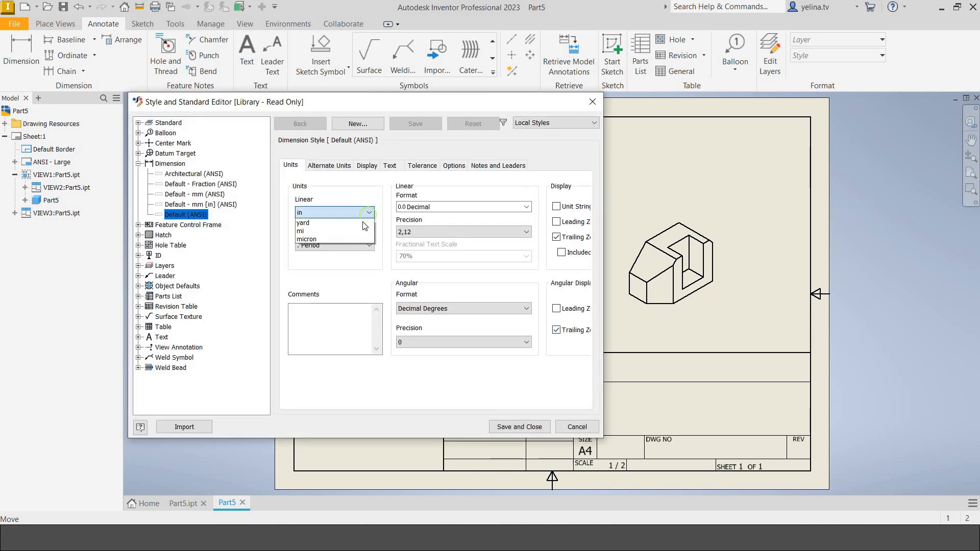
pyautogui.click(362, 223)
pyautogui.click(556, 237)
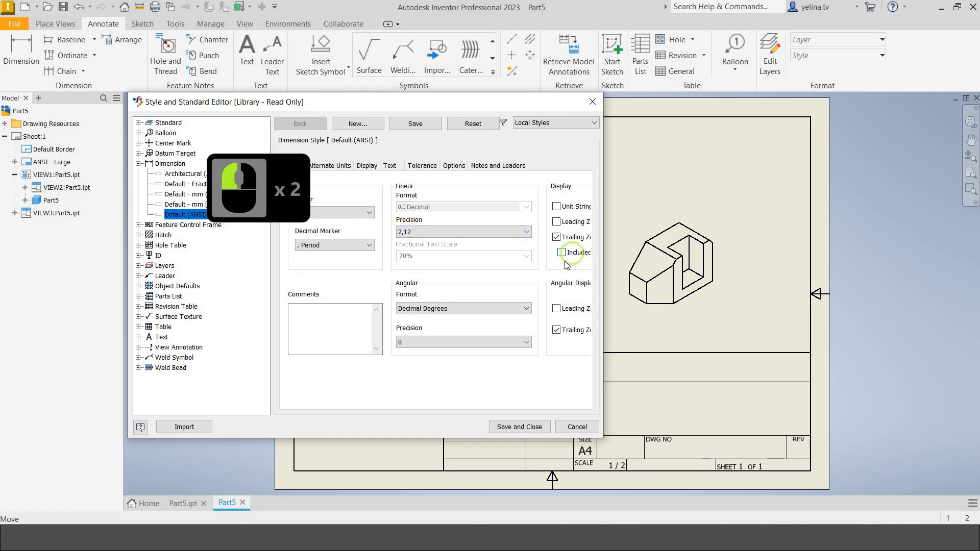
pyautogui.click(556, 330)
pyautogui.click(518, 426)
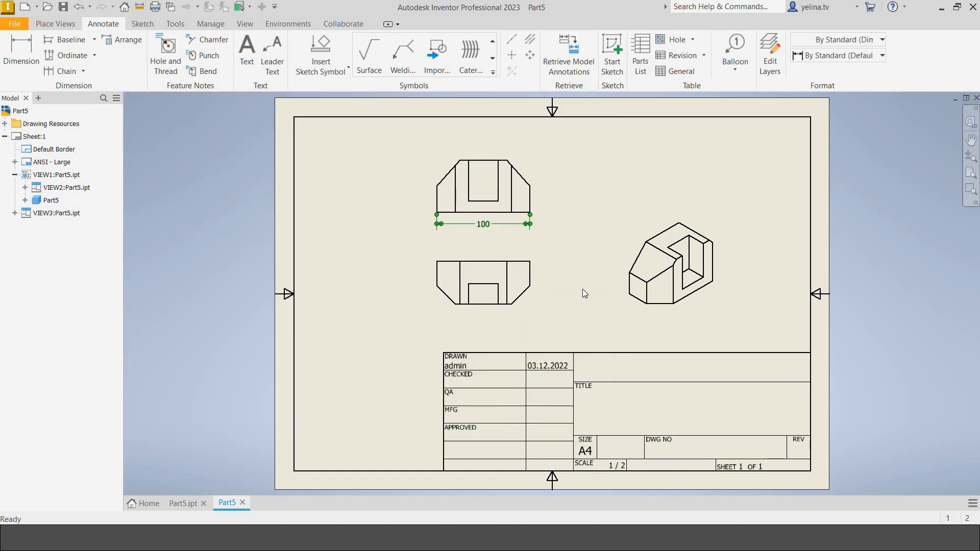
pyautogui.press('Escape')
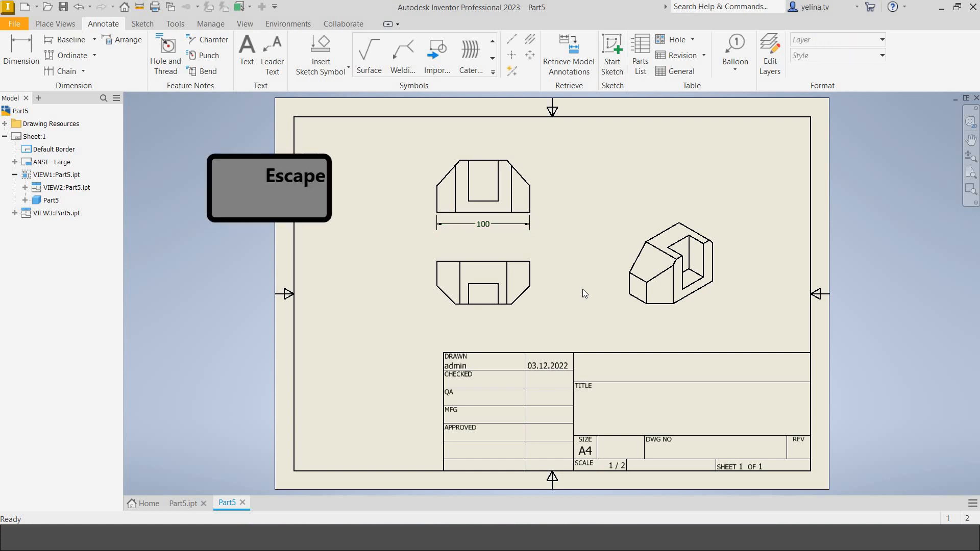
# Dimension the front view's right vertical edge and its overall height, placing both beside the view's right side
pyautogui.click(10, 50)
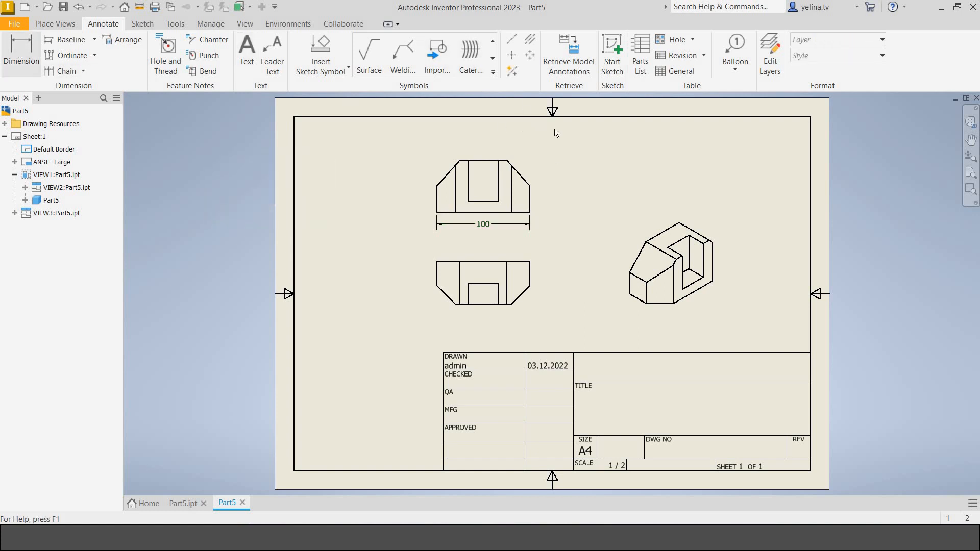
pyautogui.click(537, 206)
pyautogui.click(541, 198)
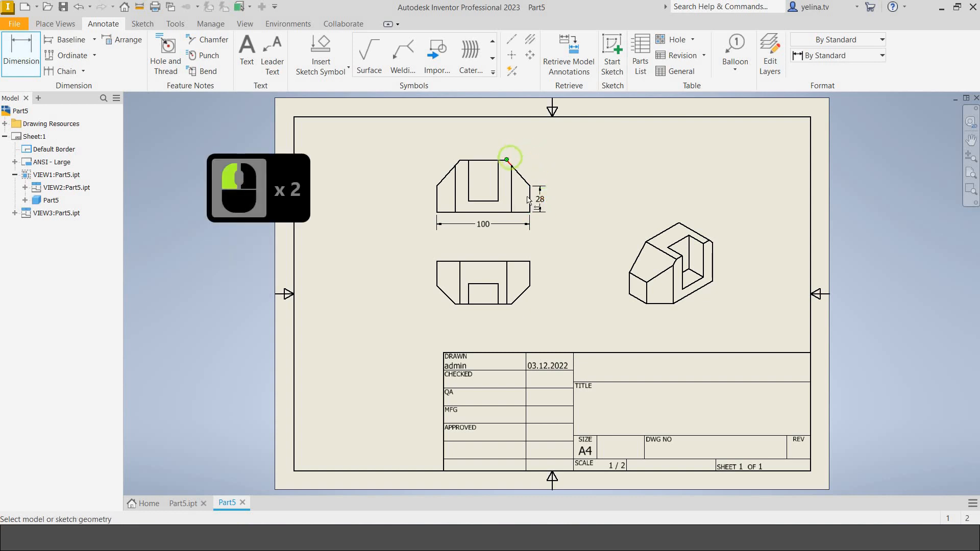
pyautogui.click(526, 212)
pyautogui.click(552, 210)
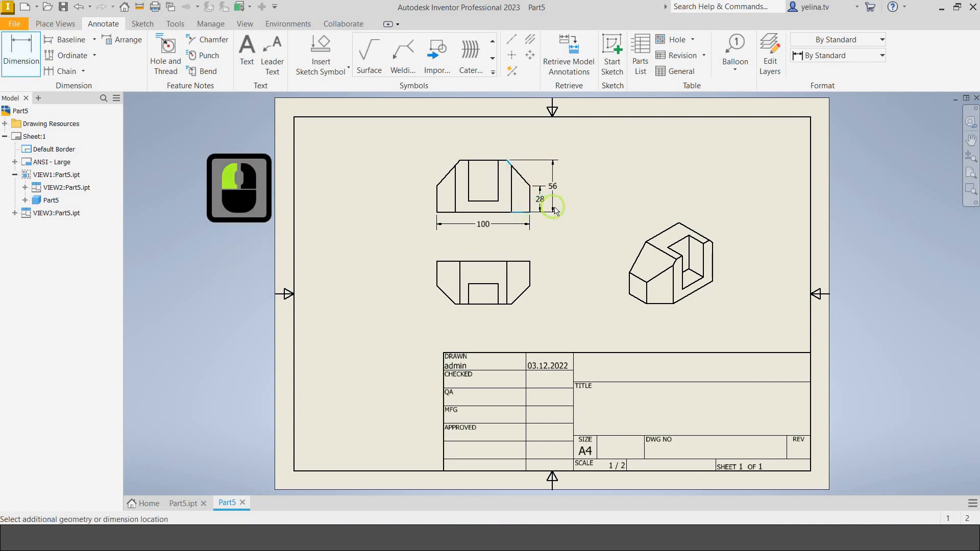
pyautogui.click(554, 208)
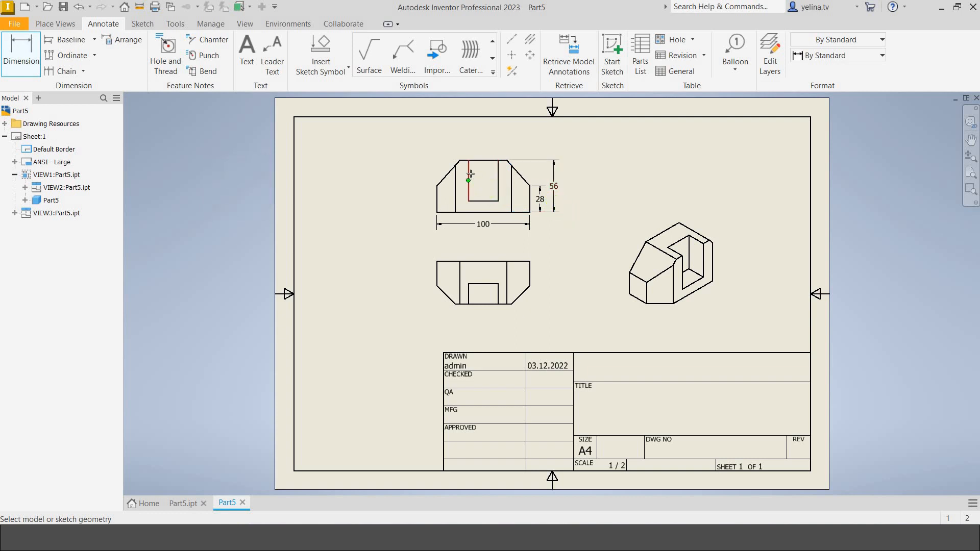
# Dimension the slot's width above the front view and the slot's depth inside the top view
pyautogui.click(497, 175)
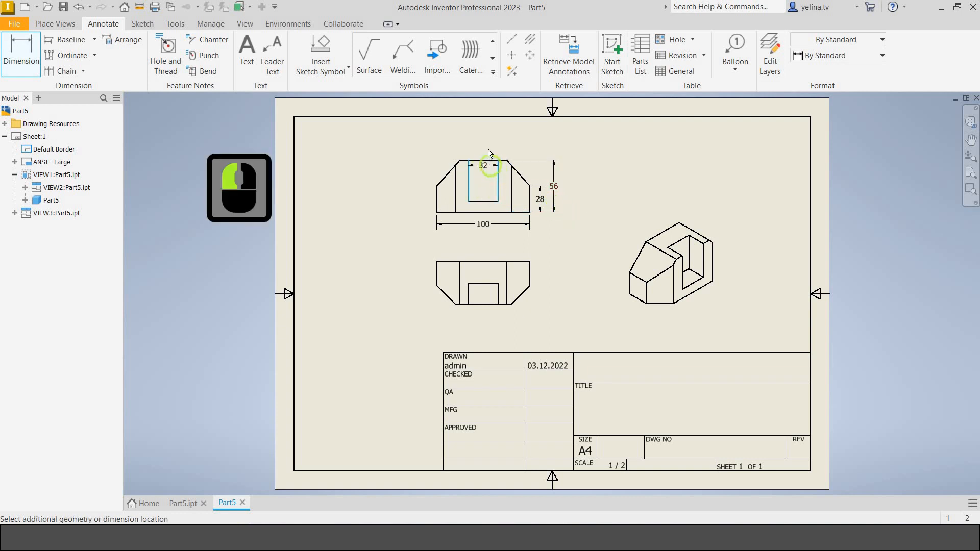
pyautogui.click(489, 149)
pyautogui.click(560, 275)
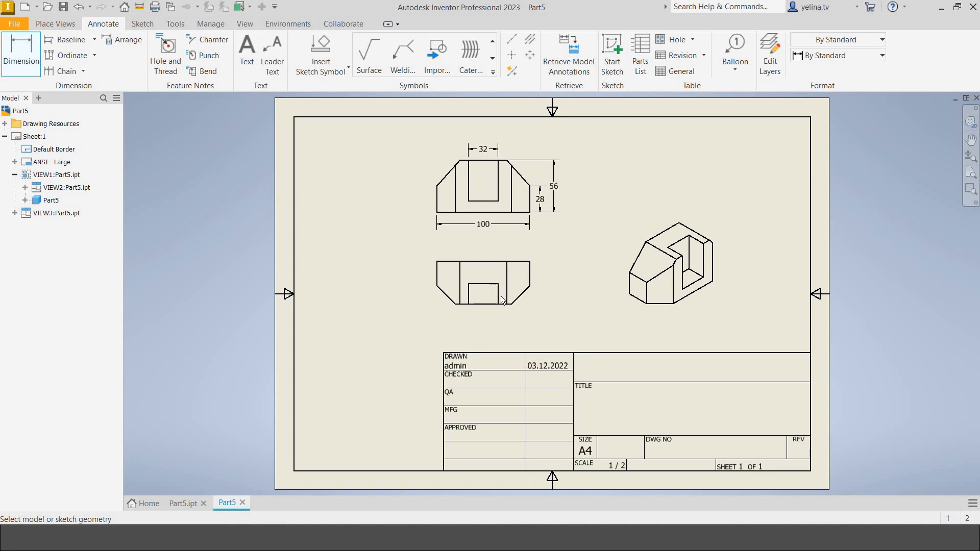
pyautogui.scroll(-3, 502, 301)
pyautogui.click(512, 314)
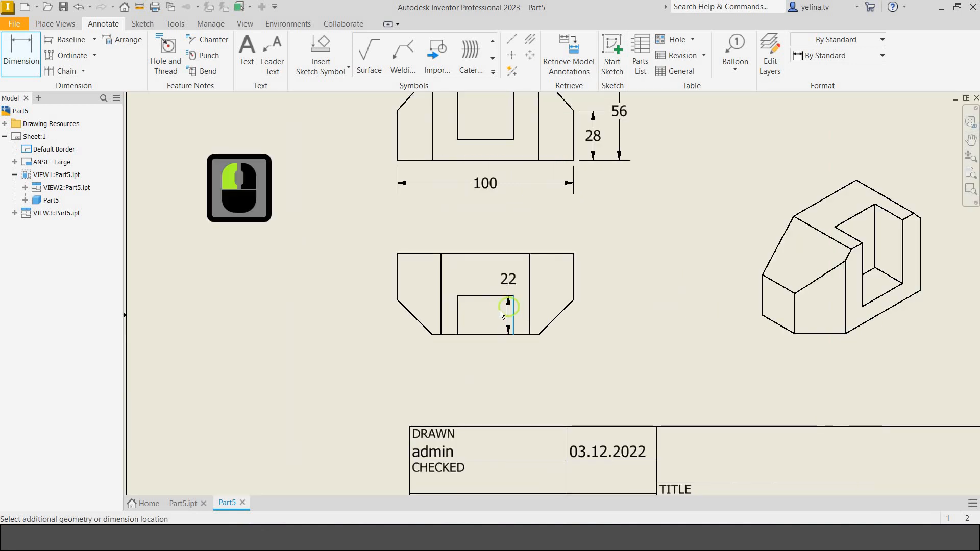
pyautogui.click(579, 285)
# Dimension the top view's right vertical edge and its overall depth, placing both to the right of the view
pyautogui.click(575, 287)
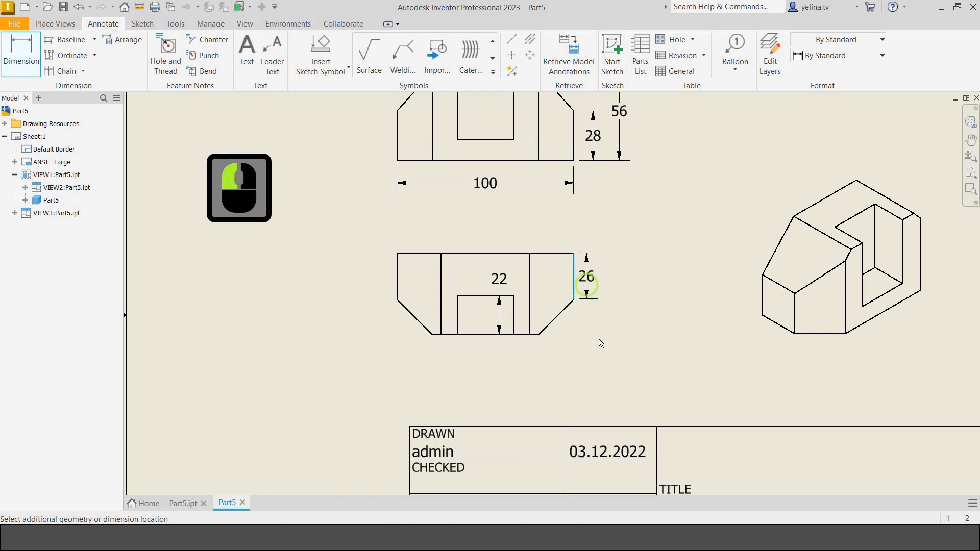
pyautogui.click(586, 286)
pyautogui.click(573, 252)
pyautogui.click(562, 333)
pyautogui.click(609, 314)
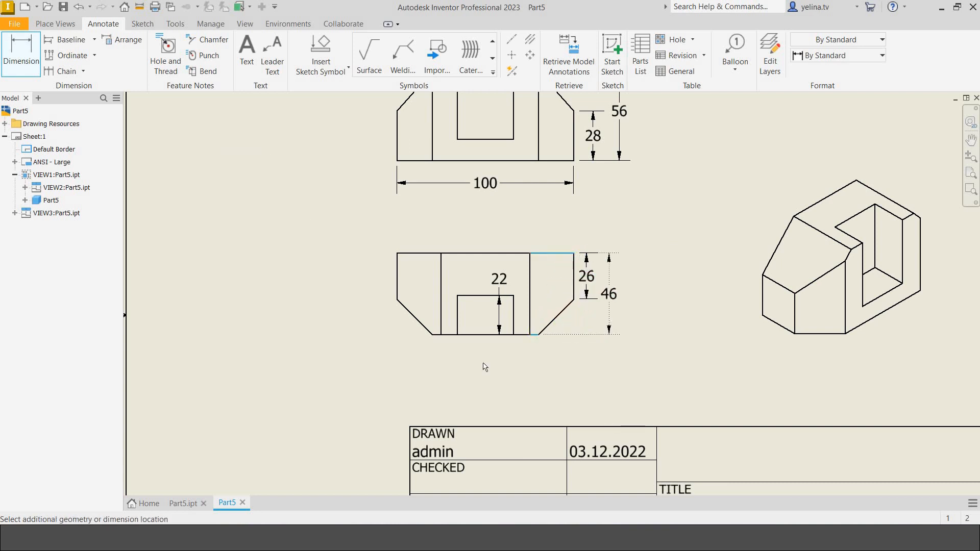
# Dimension the width of the lower edge between the two angled corners, placing it below the top view
pyautogui.click(439, 349)
pyautogui.click(432, 333)
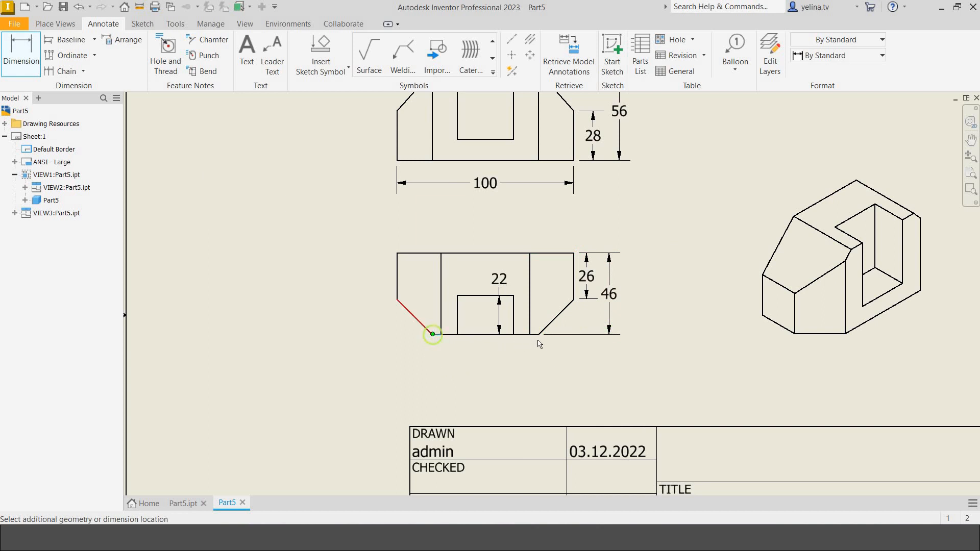
pyautogui.click(525, 339)
pyautogui.click(536, 342)
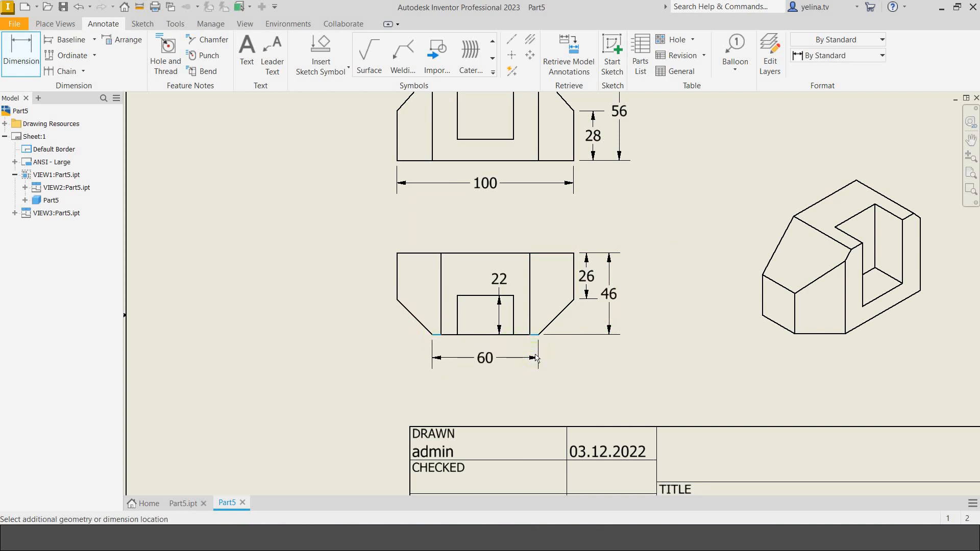
pyautogui.click(581, 366)
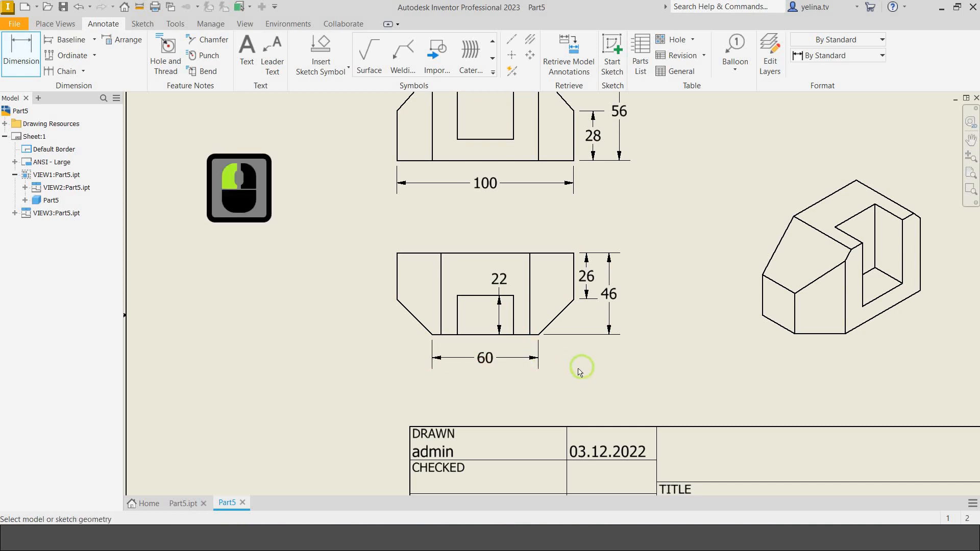
pyautogui.scroll(3, 573, 376)
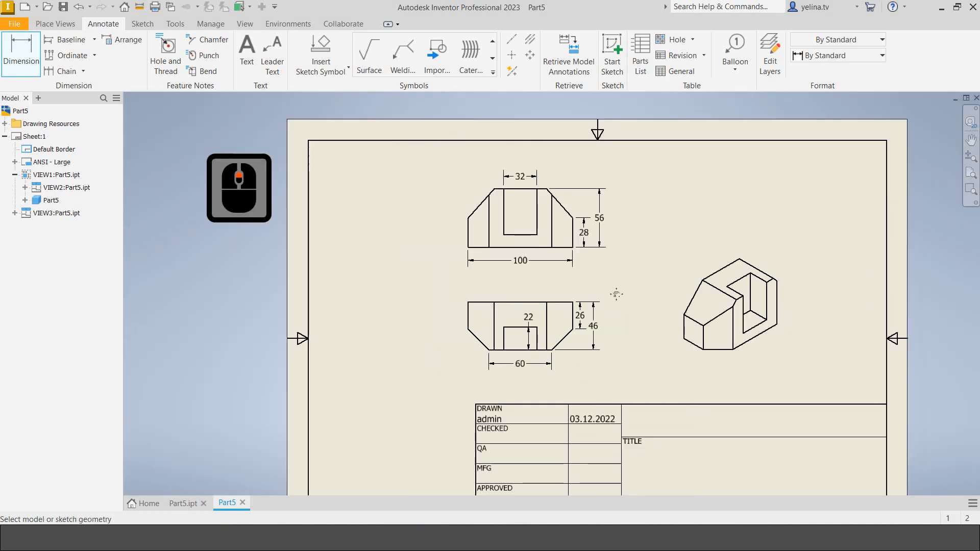
pyautogui.moveTo(536, 341); pyautogui.dragTo(454, 388, button='middle')
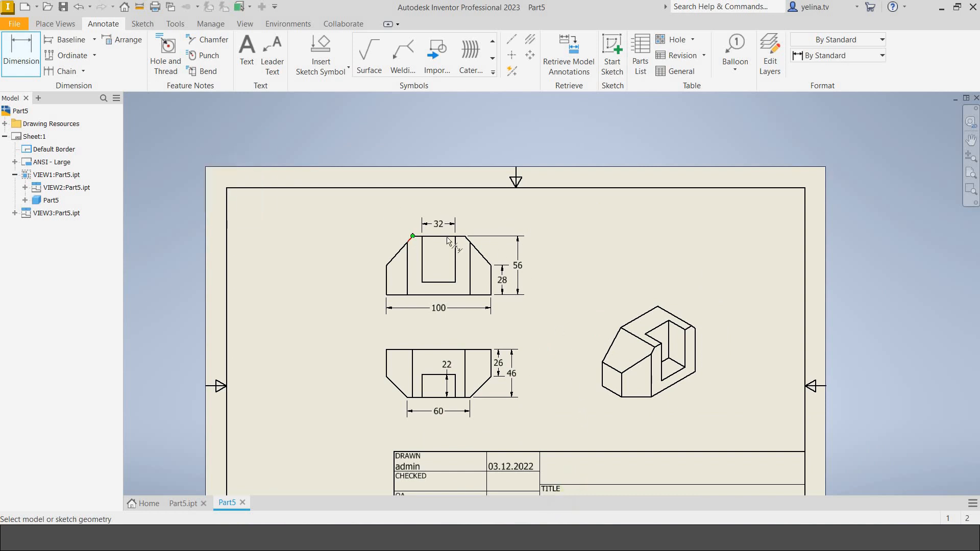
pyautogui.click(464, 238)
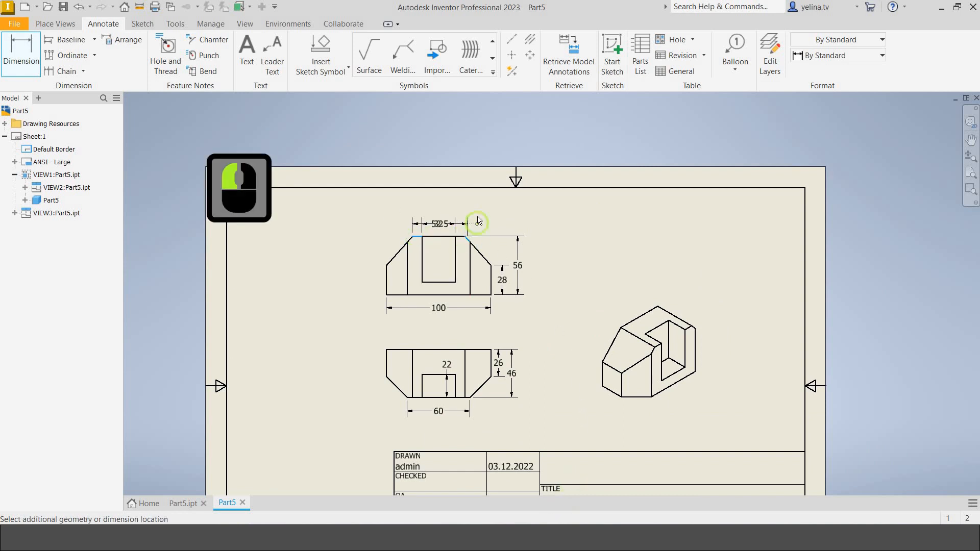
pyautogui.click(479, 221)
pyautogui.press('Escape')
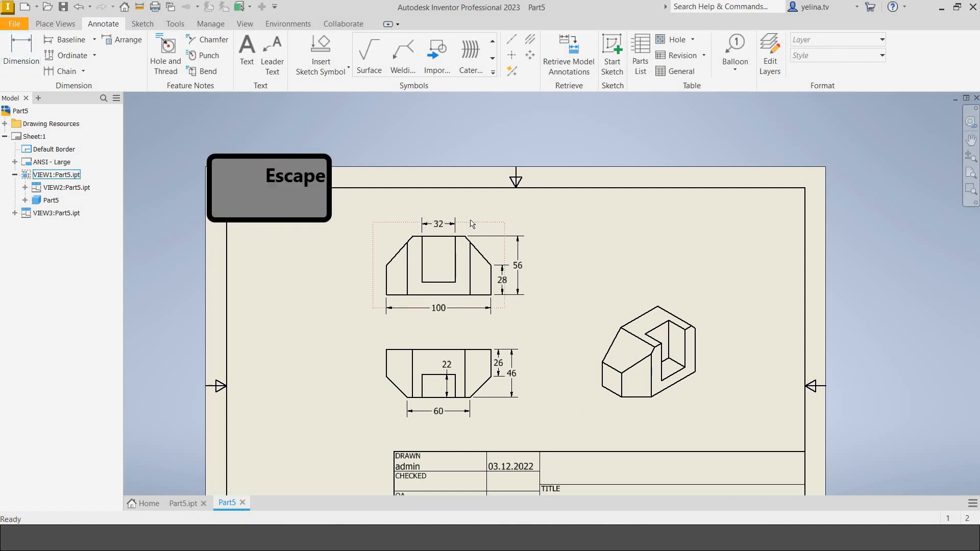
# Dimension the front view's full upper edge between its two corner points, placing it above the slot width dimension
pyautogui.scroll(2, 478, 223)
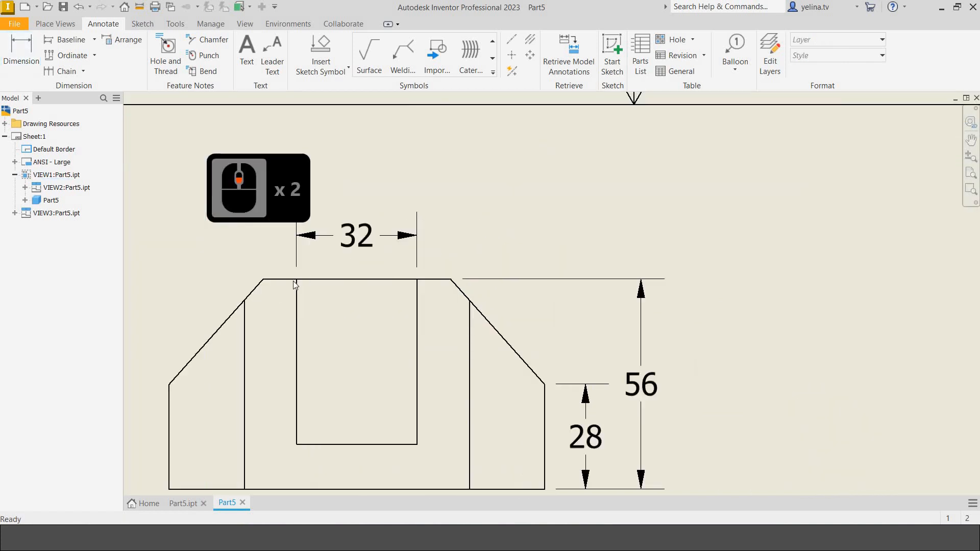
pyautogui.click(26, 53)
pyautogui.click(263, 279)
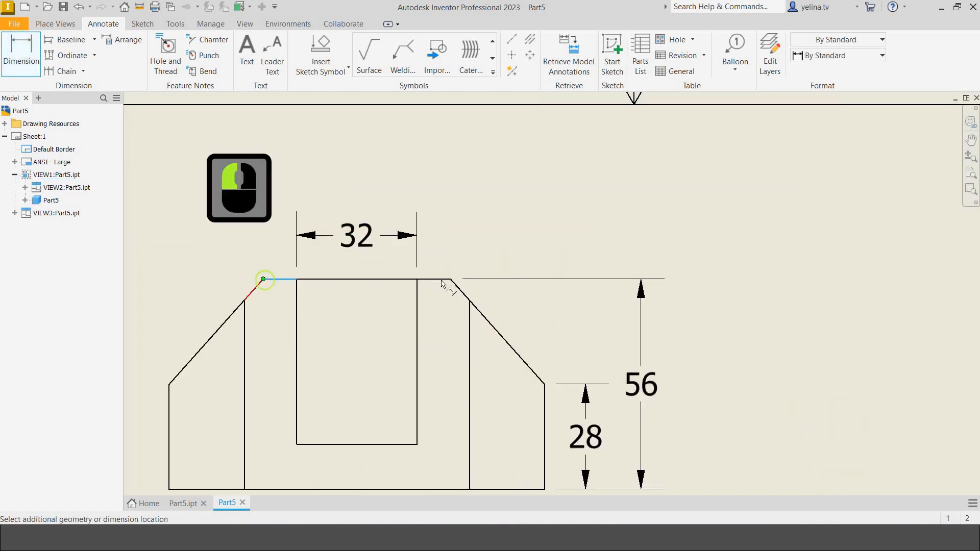
pyautogui.click(450, 279)
pyautogui.click(443, 190)
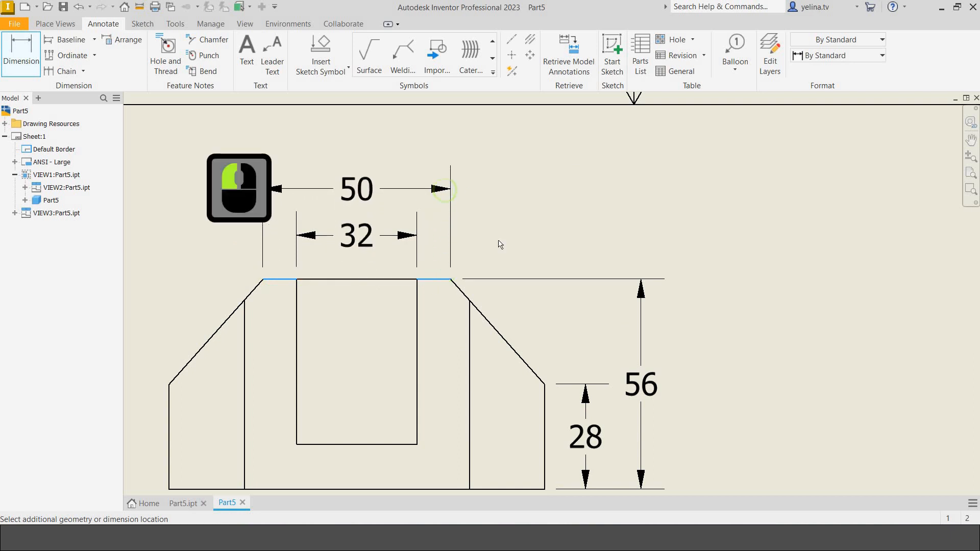
# Dimension the thickness between the slot's bottom edge and the base edge in the front view
pyautogui.click(440, 372)
pyautogui.moveTo(426, 394); pyautogui.dragTo(437, 347, button='middle')
pyautogui.click(421, 388)
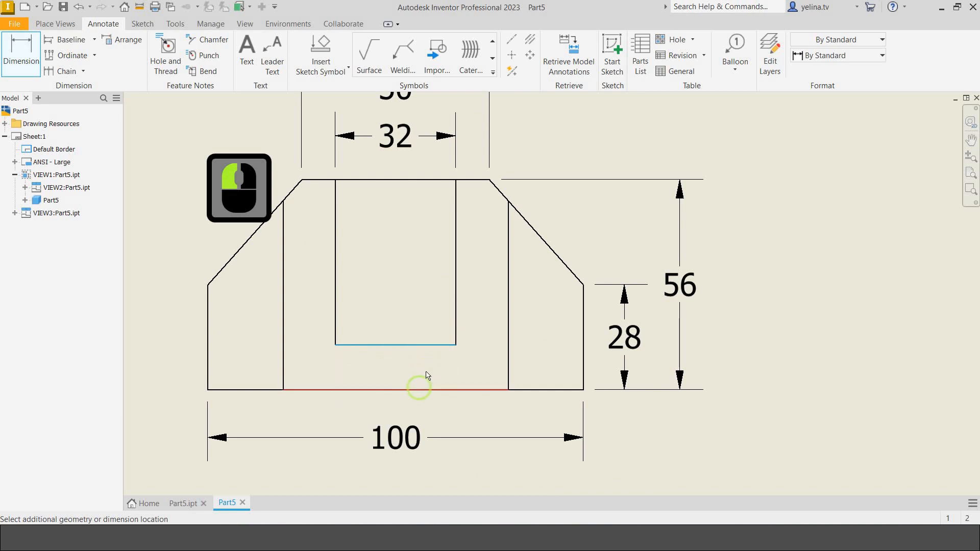
pyautogui.click(433, 371)
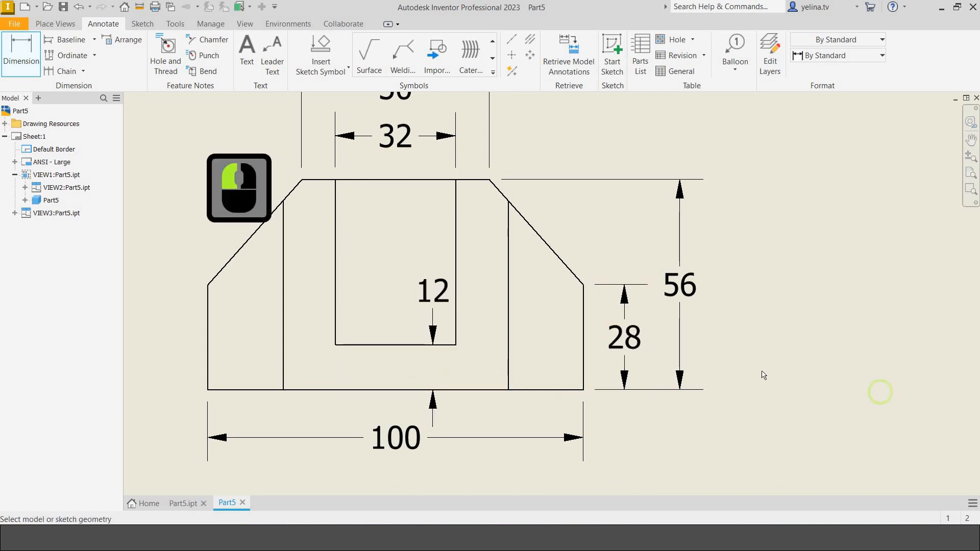
pyautogui.scroll(-3, 806, 383)
pyautogui.scroll(1, 756, 351)
pyautogui.moveTo(755, 350); pyautogui.dragTo(510, 322, button='middle')
pyautogui.scroll(-2, 650, 333)
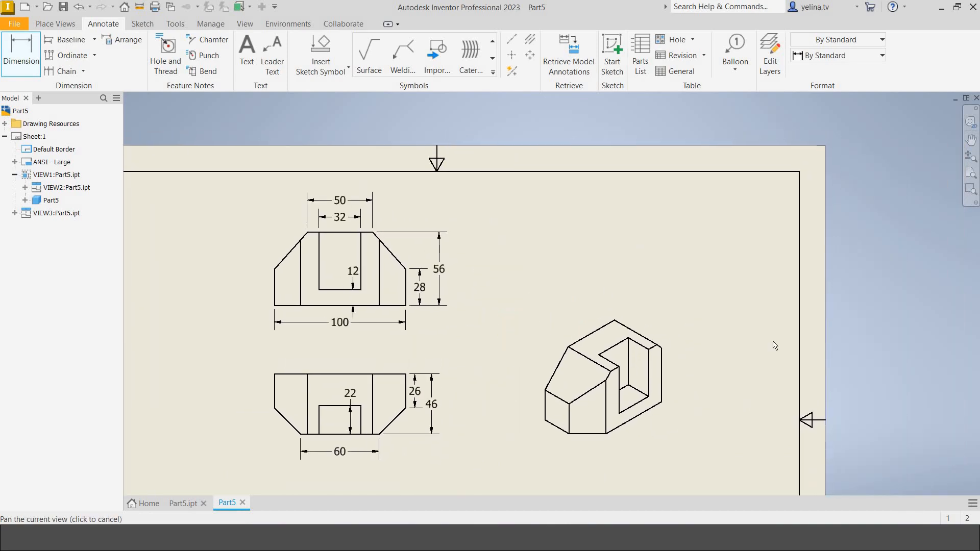